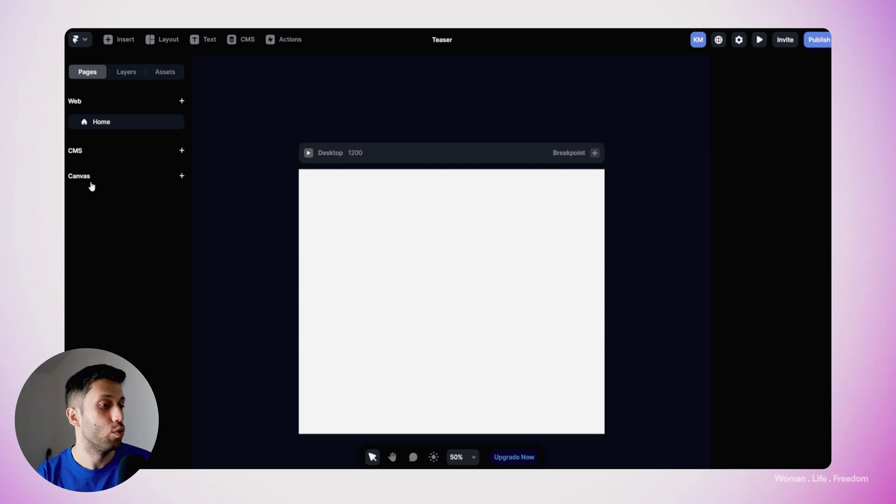
- Add a canvas page named Teaser and delete its default iPhone 13 frame
left_click(181, 178)
type("Teaser")
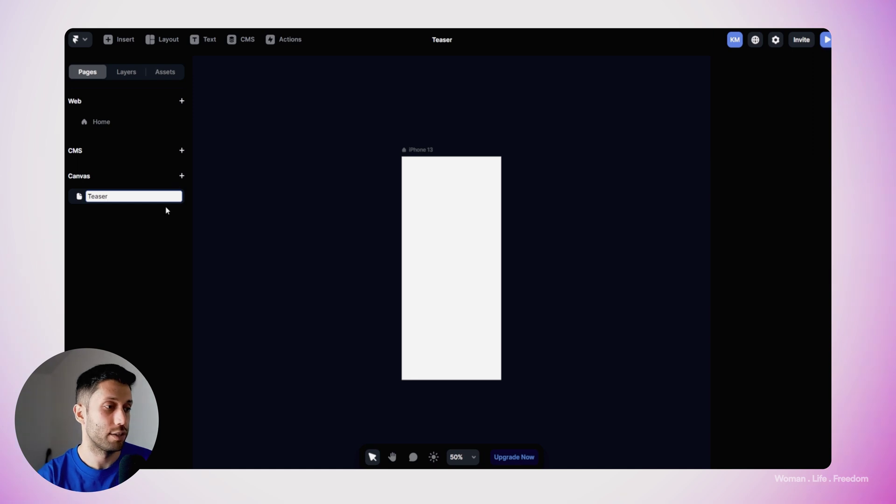
key("Return")
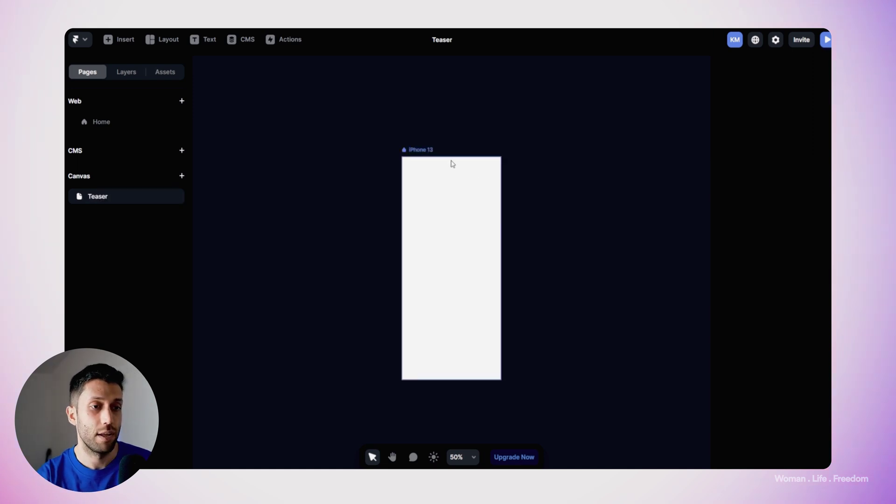
left_click(431, 157)
key("Delete")
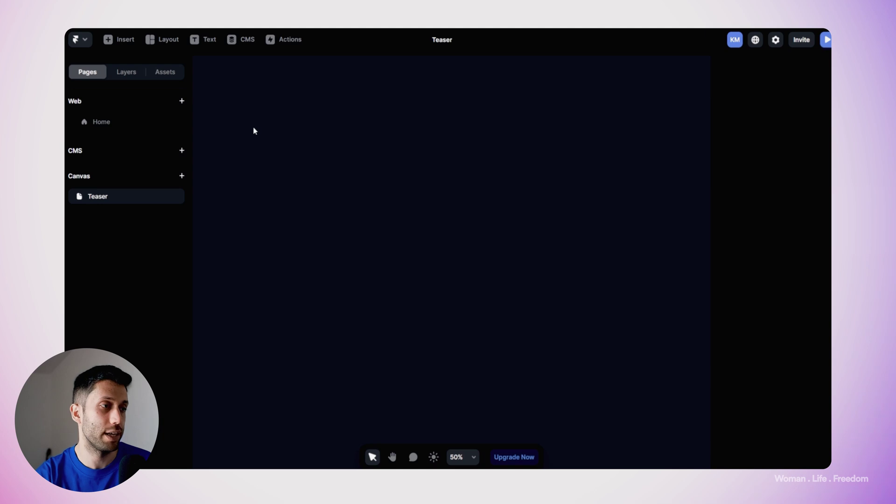
- Insert an Image media element onto the empty Teaser canvas
left_click(115, 41)
mouse_move(161, 290)
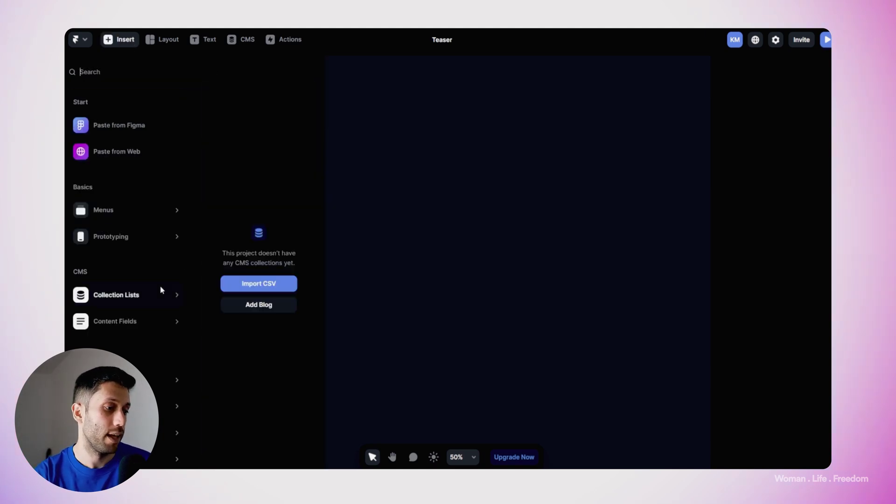
scroll(111, 344, "down", 2)
mouse_move(110, 344)
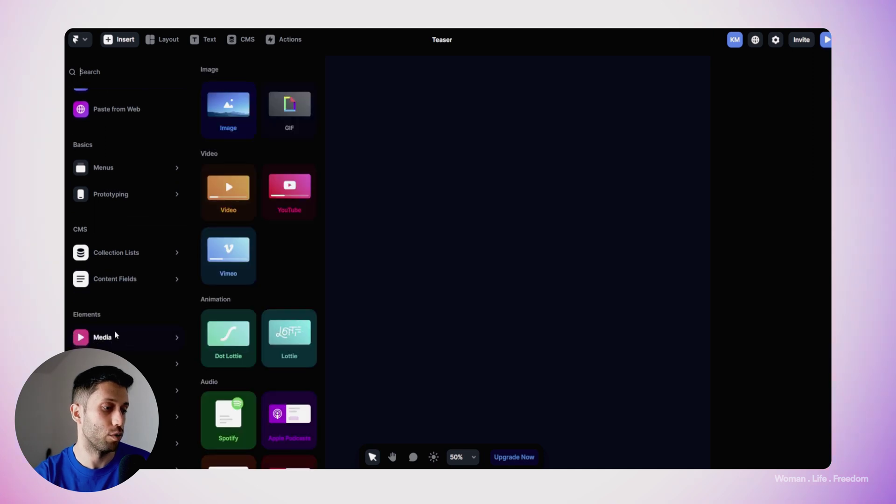
left_click(234, 109)
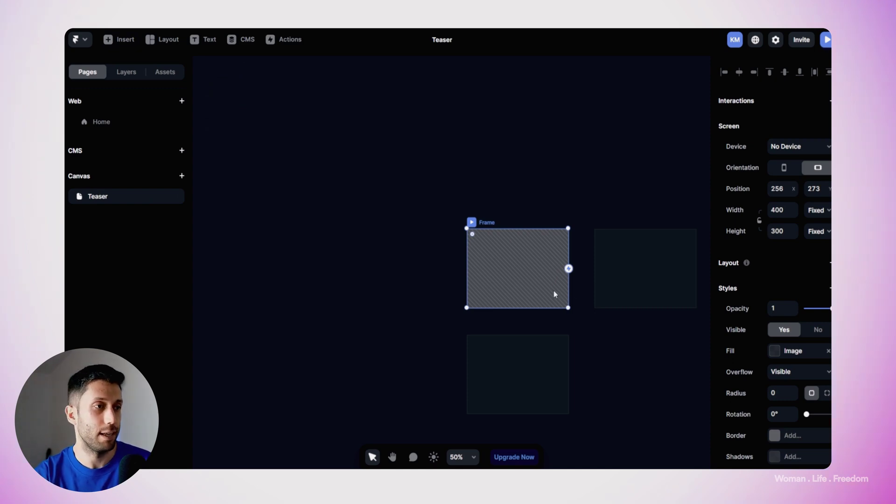
- Add a Headline text below the image frame, aligned with its left edge, and place a duplicate of it further down
left_click(206, 41)
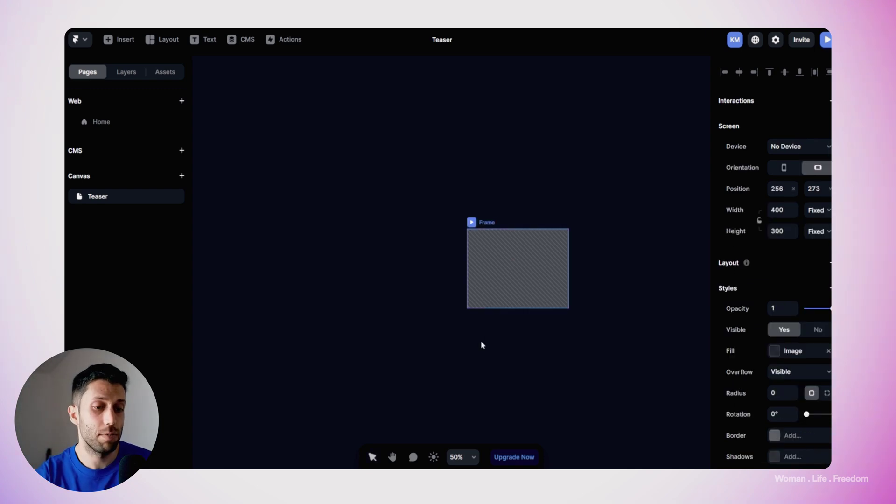
left_click(204, 44)
left_click(503, 328)
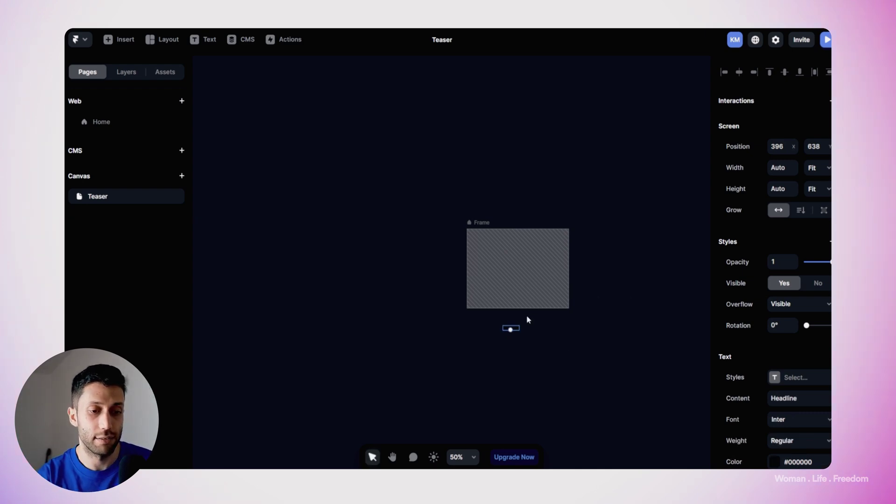
scroll(525, 319, "up", 5)
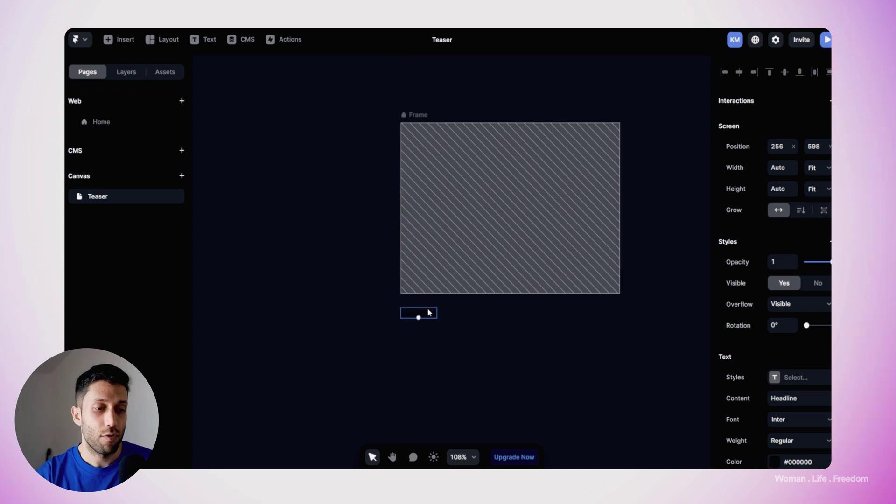
left_click_drag(430, 314, 431, 360)
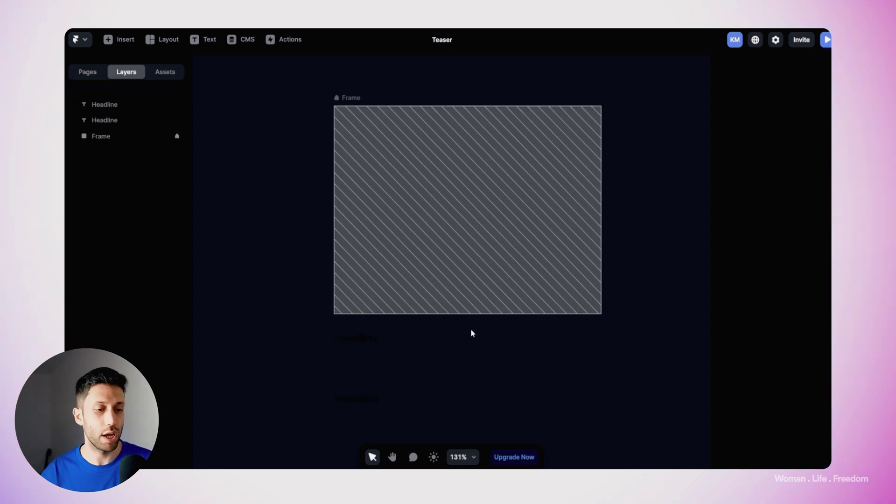
- Set the text color of the lower Headline to white, #FFFFFF
scroll(473, 334, "down", 5)
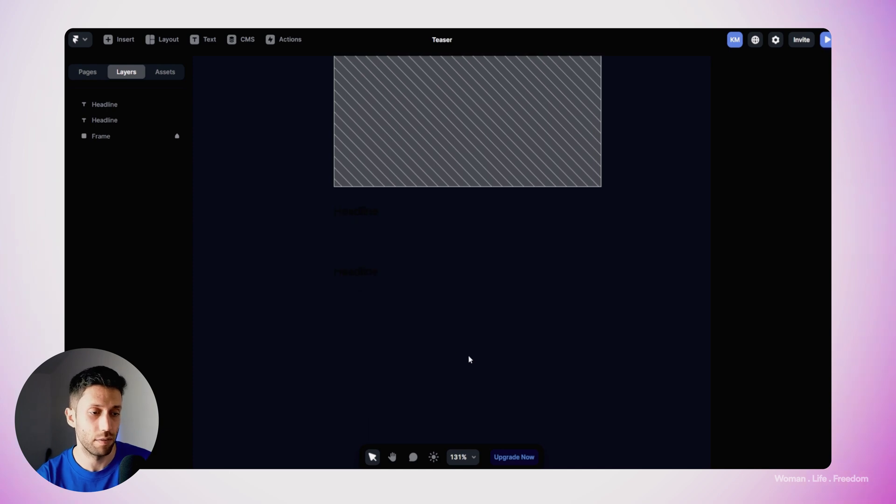
scroll(352, 287, "up", 5)
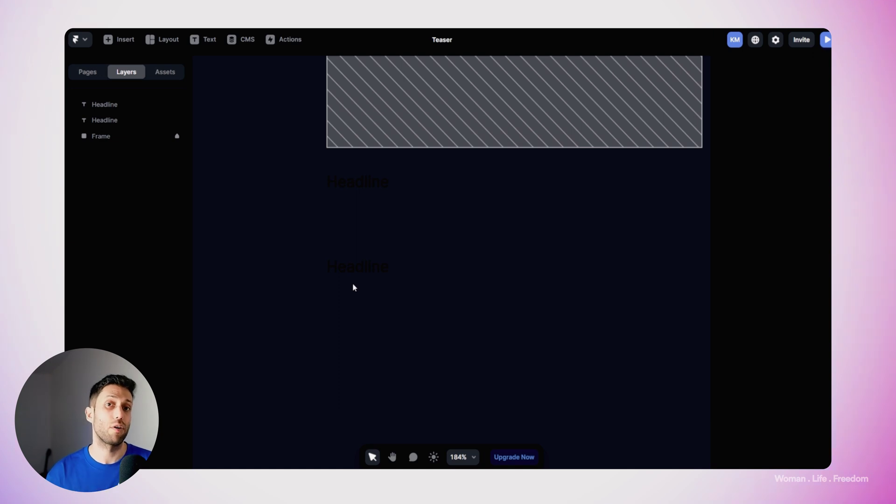
left_click(356, 269)
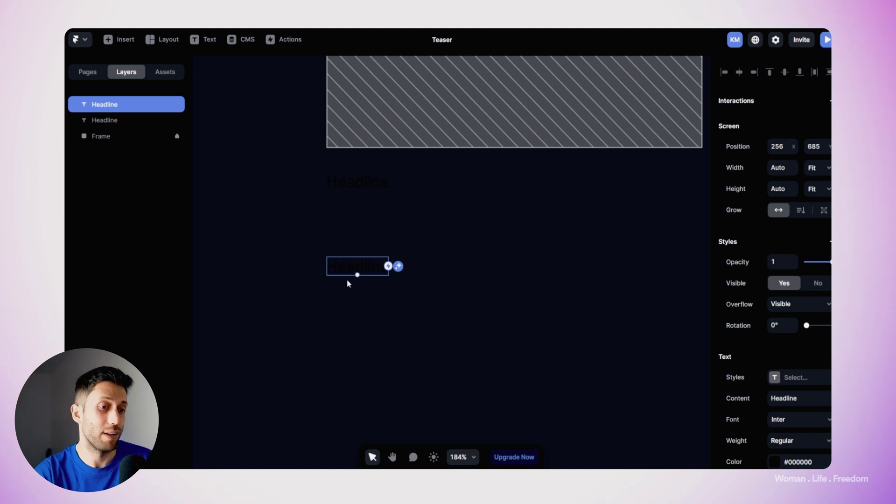
scroll(354, 321, "up", 3)
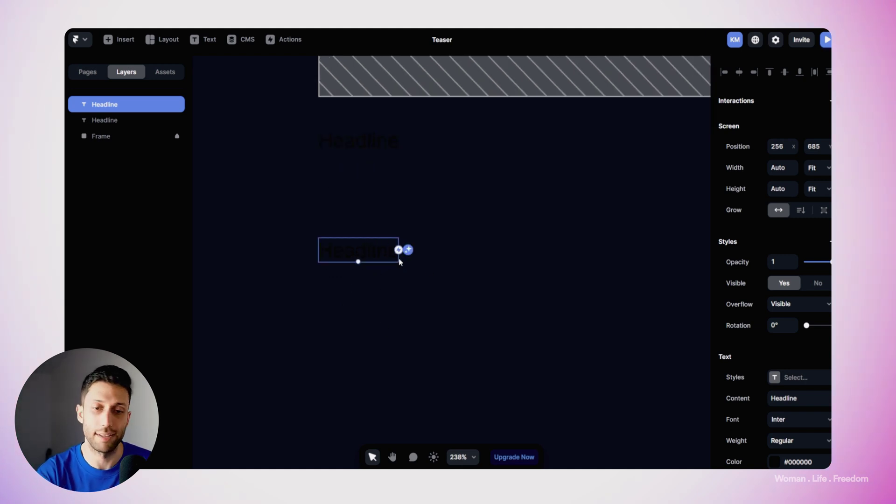
scroll(747, 262, "down", 3)
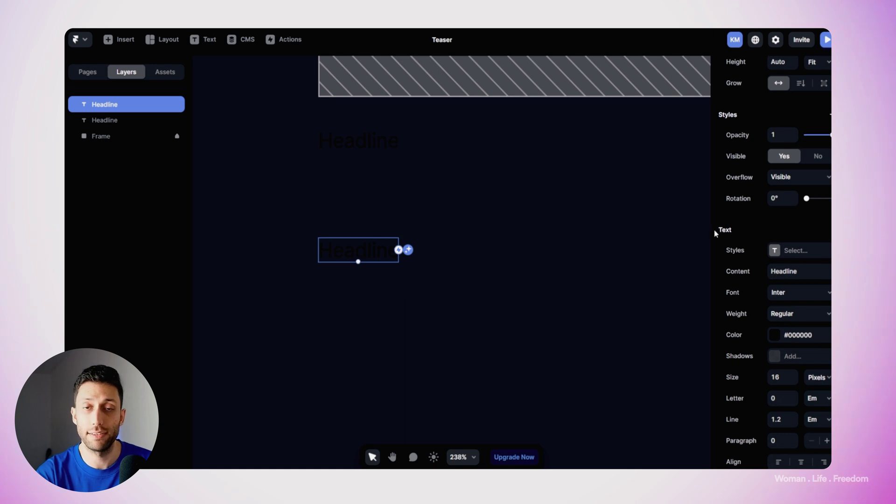
scroll(735, 246, "down", 2)
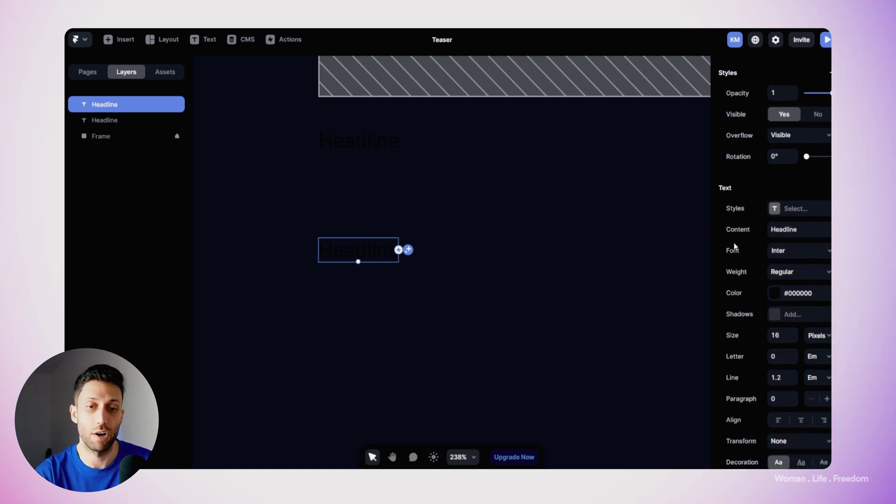
scroll(734, 246, "down", 1)
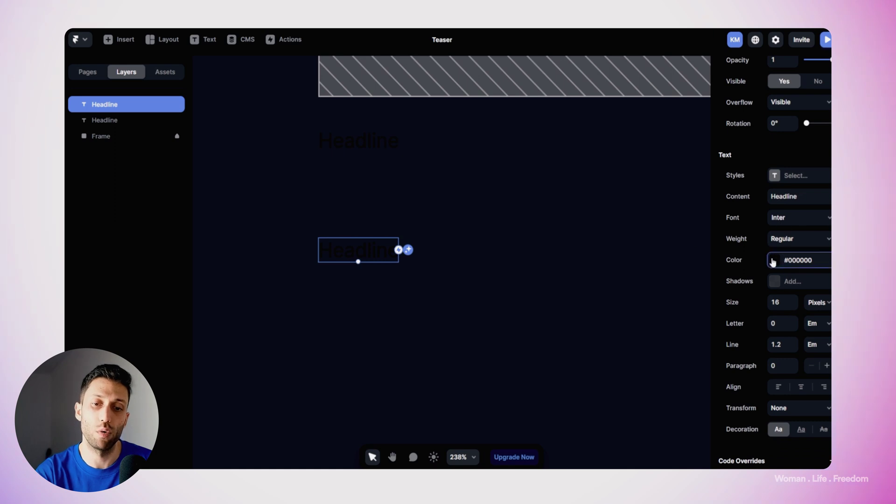
left_click(789, 260)
left_click_drag(664, 313, 539, 289)
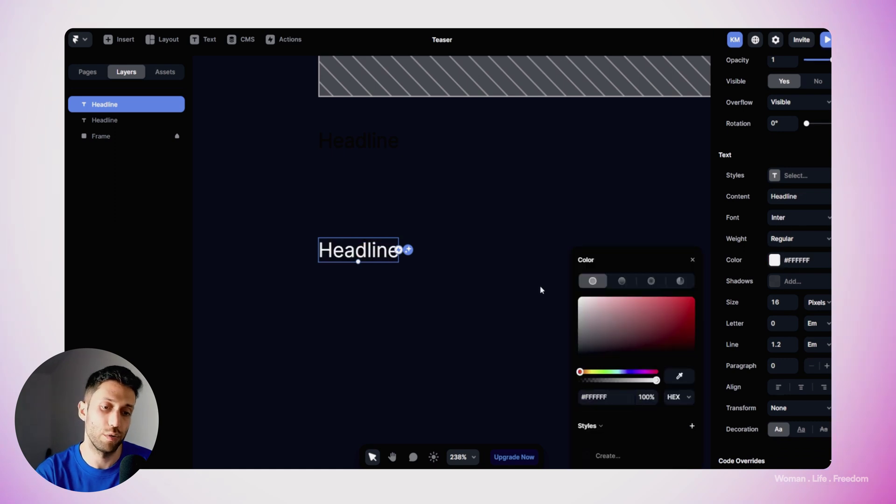
- Set the lower Headline's weight to Bold and its size to 18 pixels
left_click(811, 239)
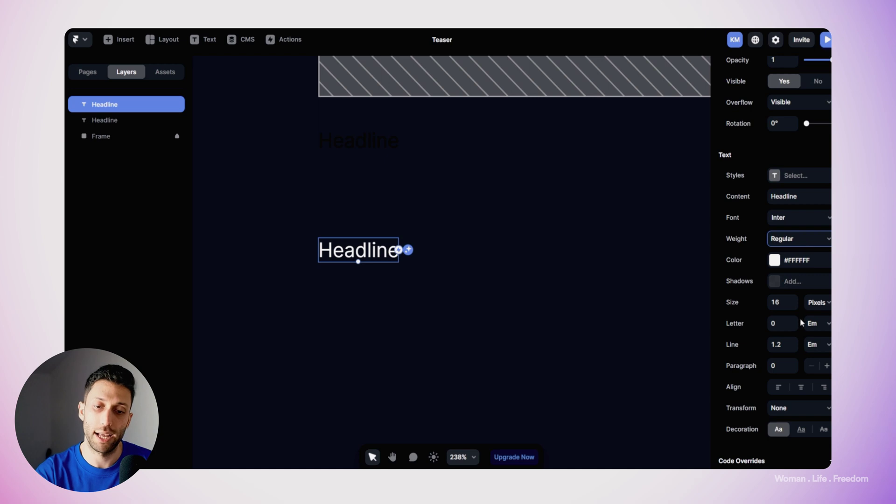
left_click(799, 348)
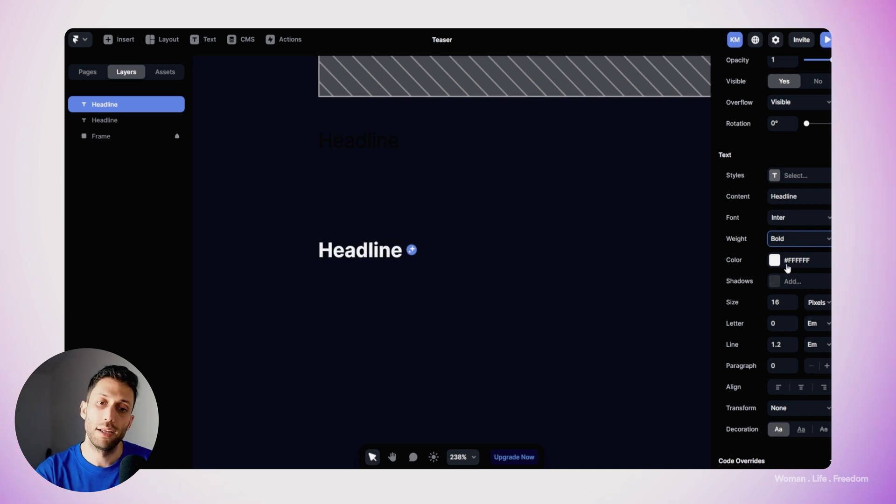
left_click(786, 304)
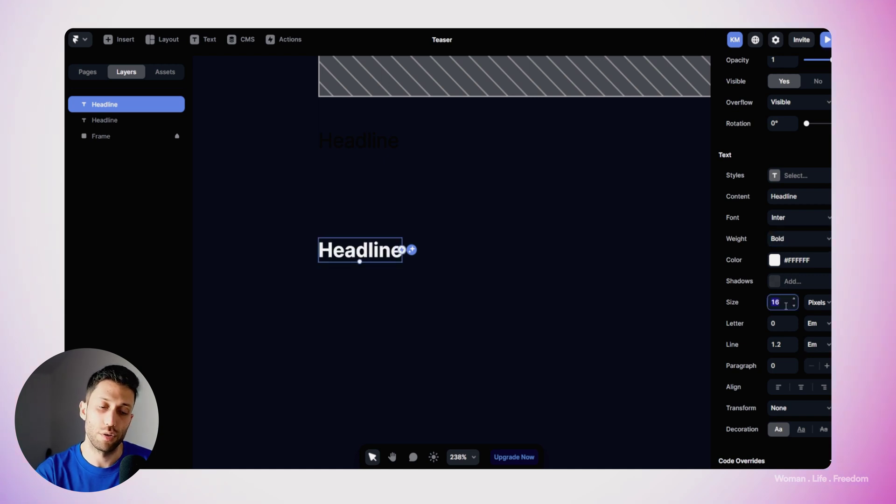
type("18")
key("Return")
left_click(352, 276)
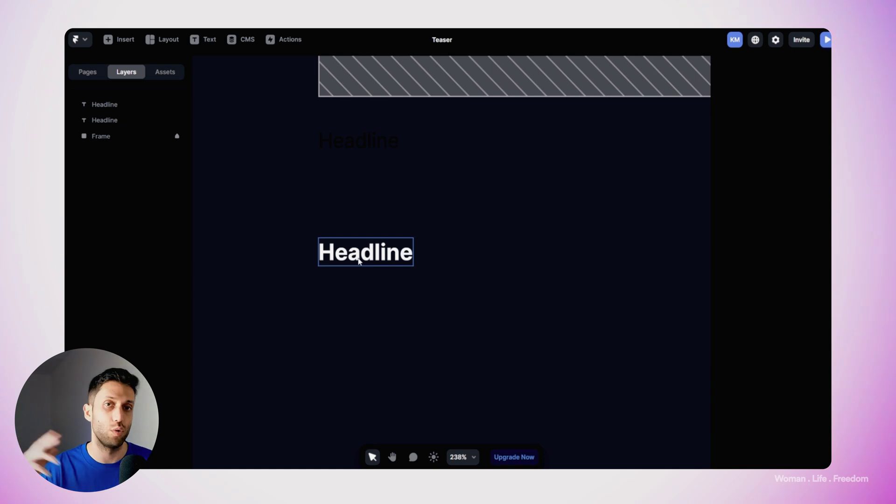
- Wrap the lower Headline in a frame and rename that frame Button
left_click(359, 262)
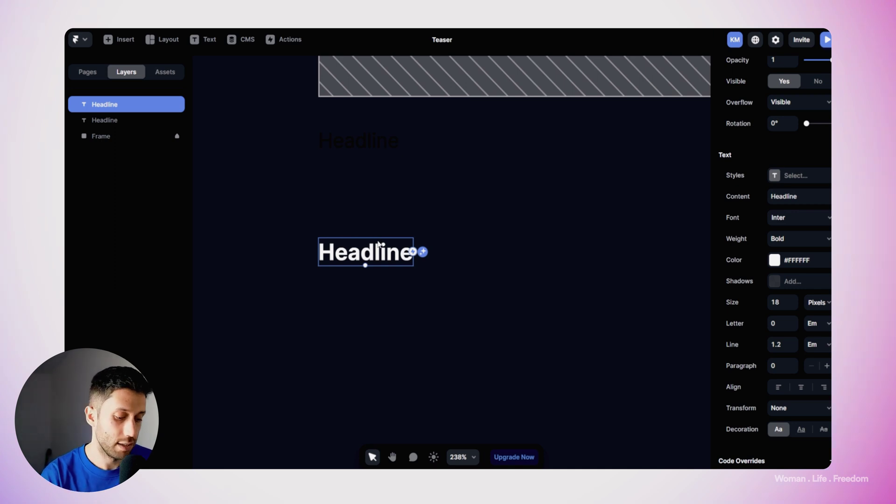
key("super+alt+Return")
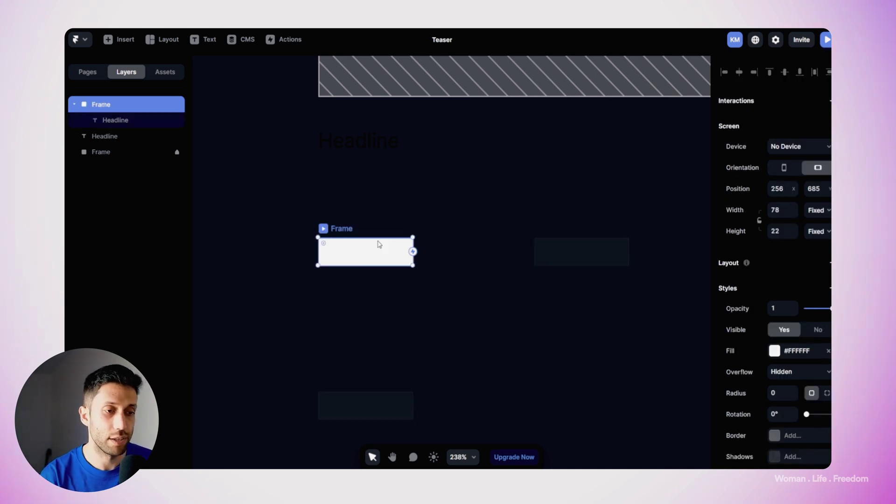
double_click(98, 105)
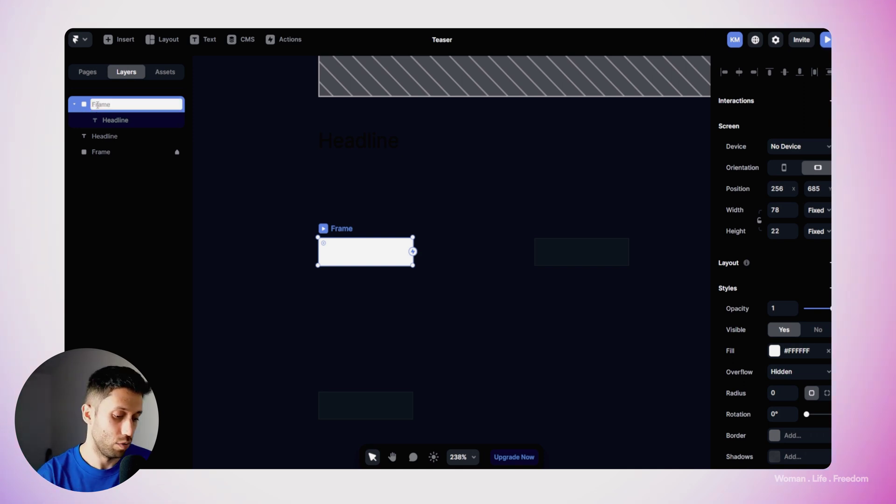
type("Button")
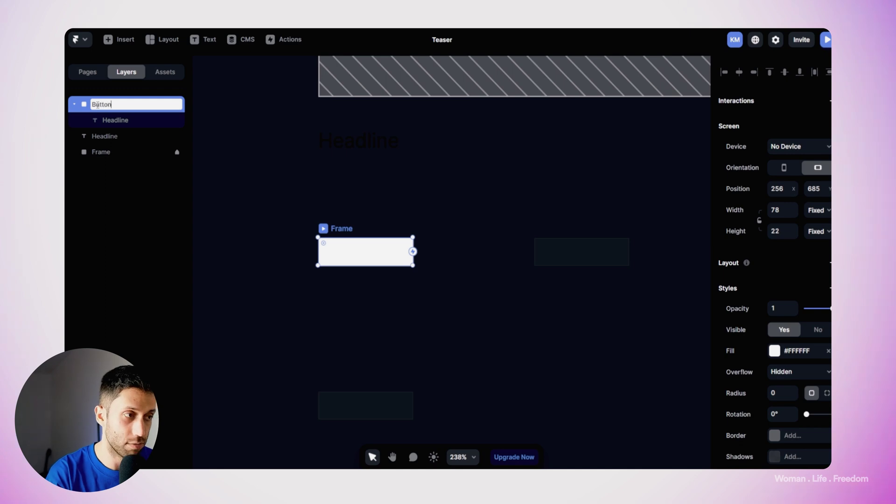
key("Return")
- Change the Button frame's fill to black, #000000
left_click(336, 227)
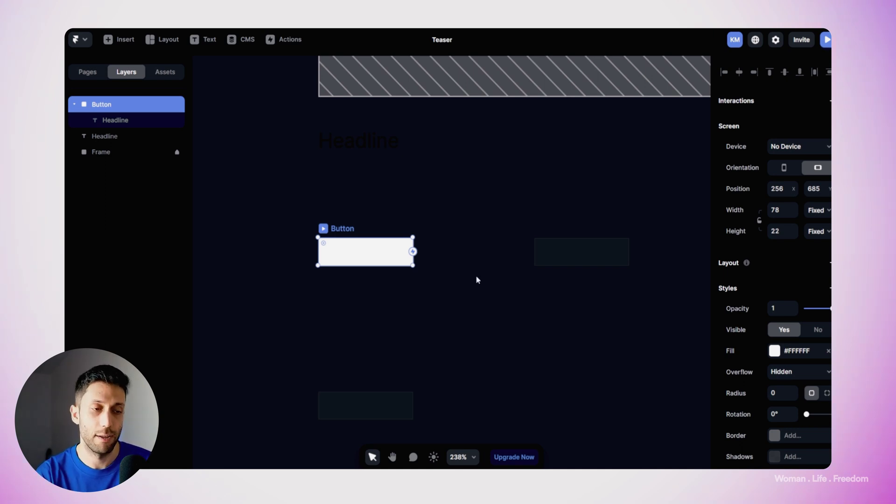
scroll(732, 291, "down", 1)
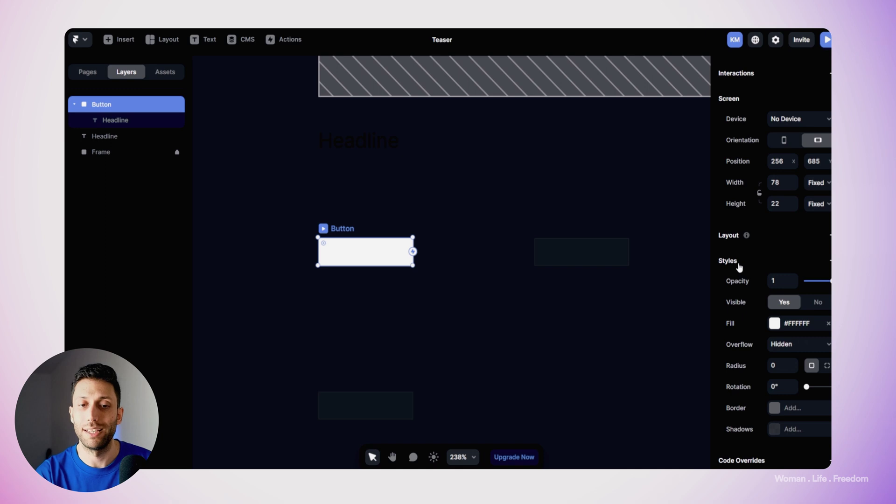
left_click(773, 325)
left_click_drag(646, 358, 567, 381)
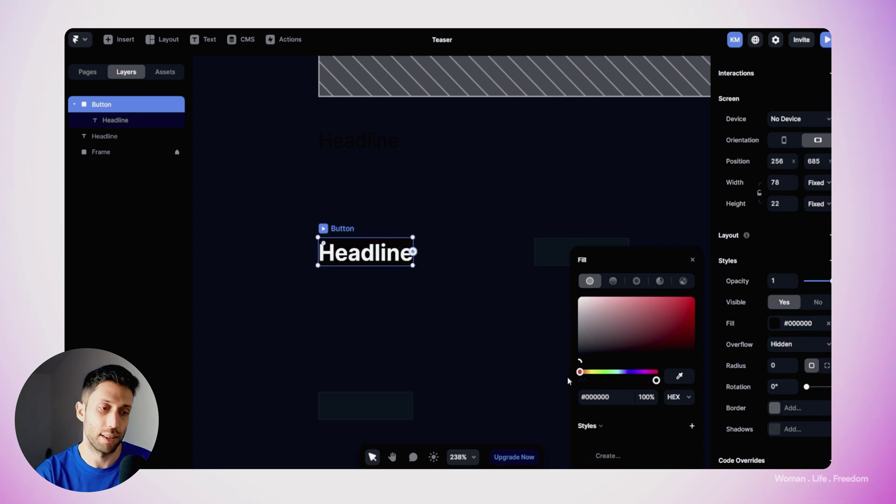
left_click(488, 343)
- Add a Stack layout to the Button frame
left_click(330, 228)
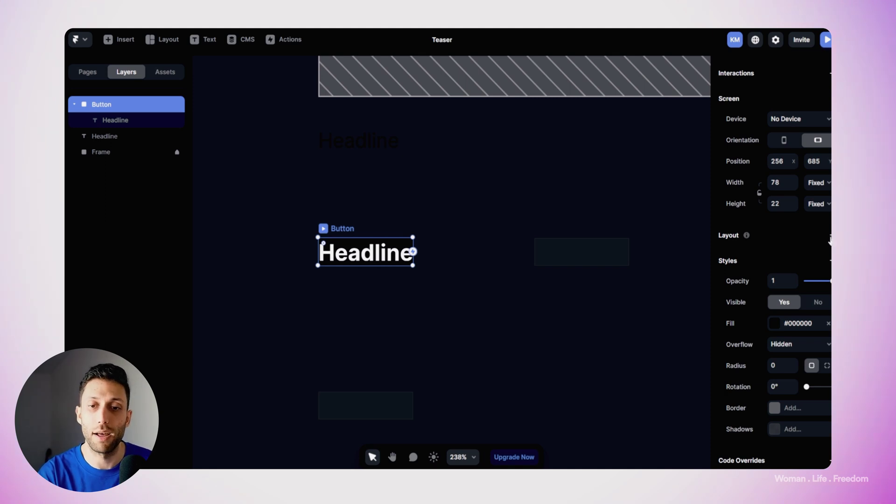
mouse_move(731, 236)
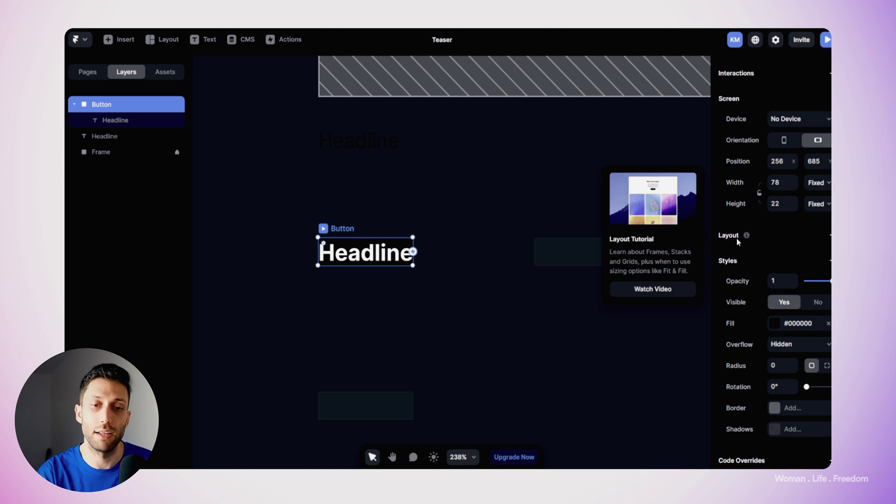
left_click(830, 235)
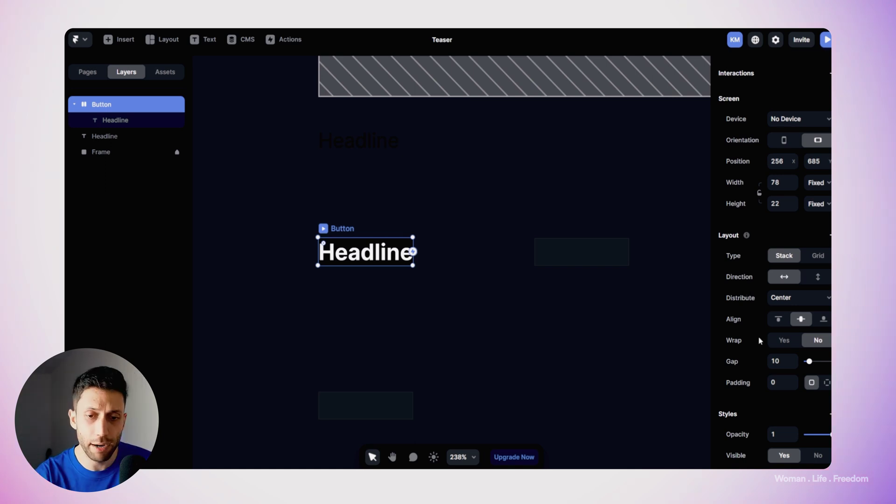
- Give the Button frame individual paddings of 16 at top and bottom and 24 at right and left
scroll(759, 340, "down", 3)
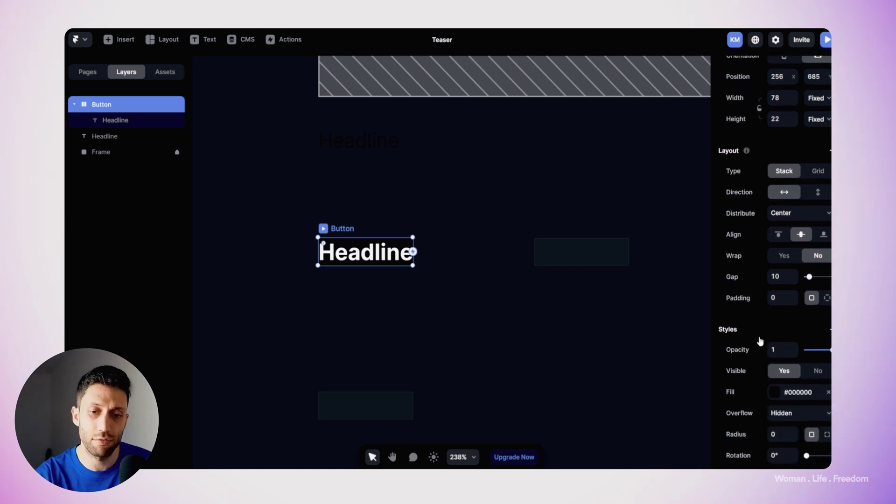
left_click(781, 293)
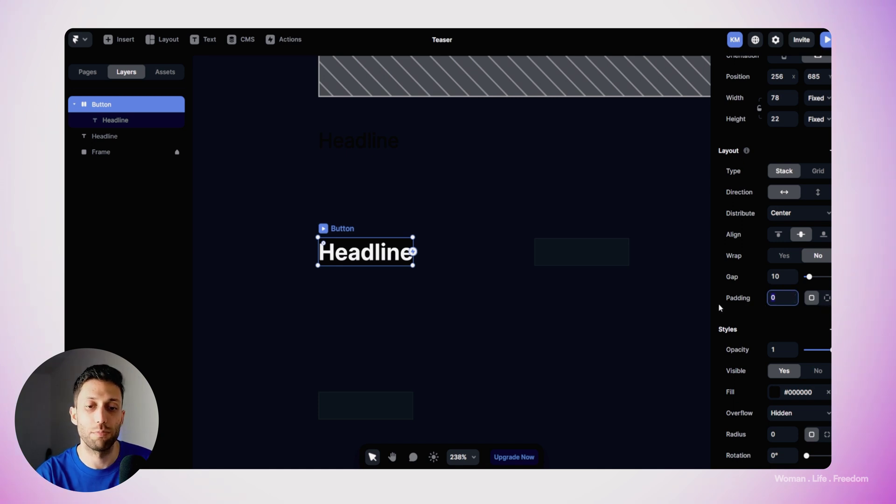
left_click(827, 299)
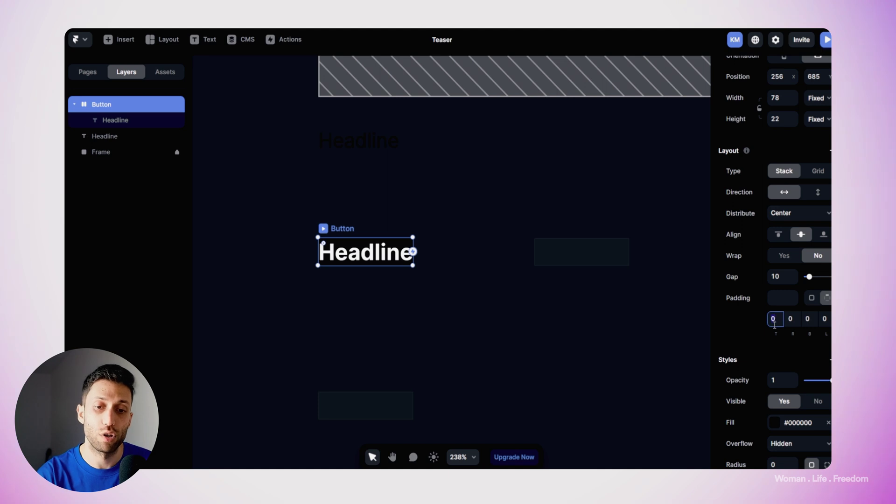
type("16")
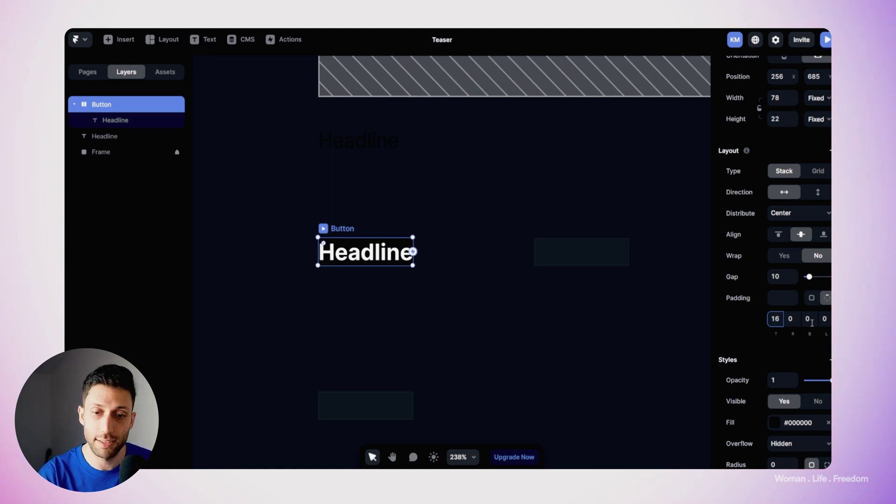
left_click(809, 319)
type("16")
left_click(790, 319)
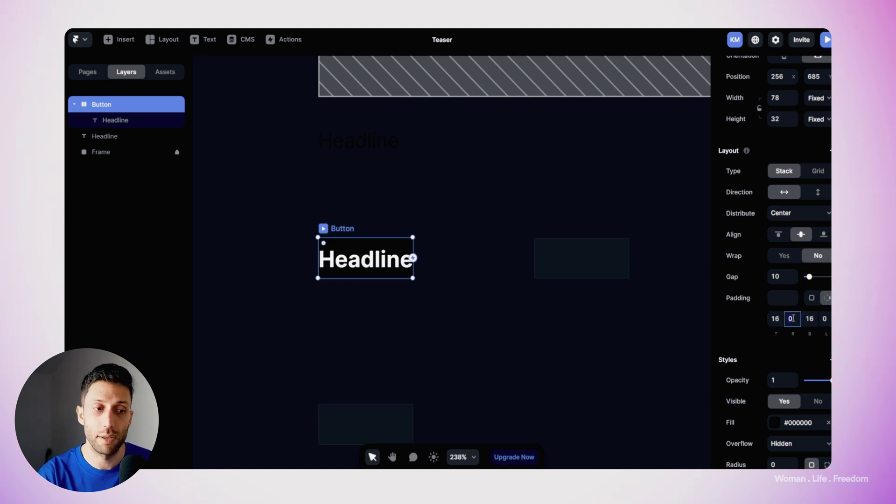
type("24")
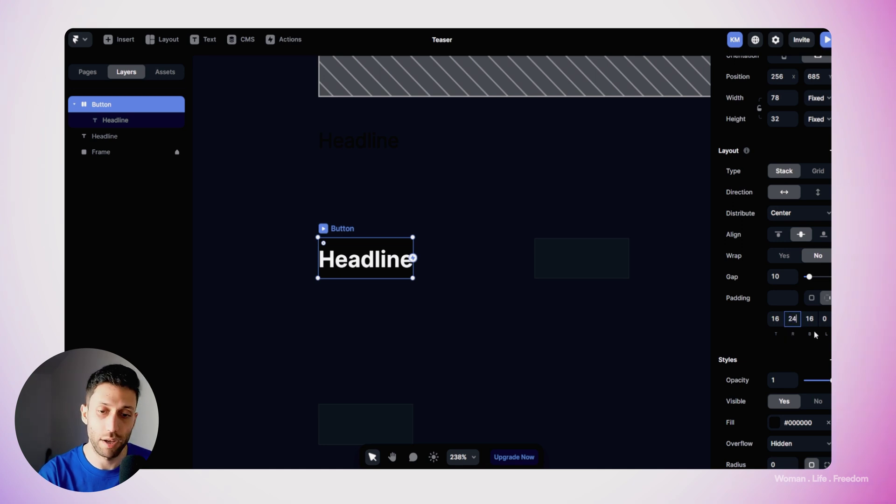
left_click(825, 320)
type("24")
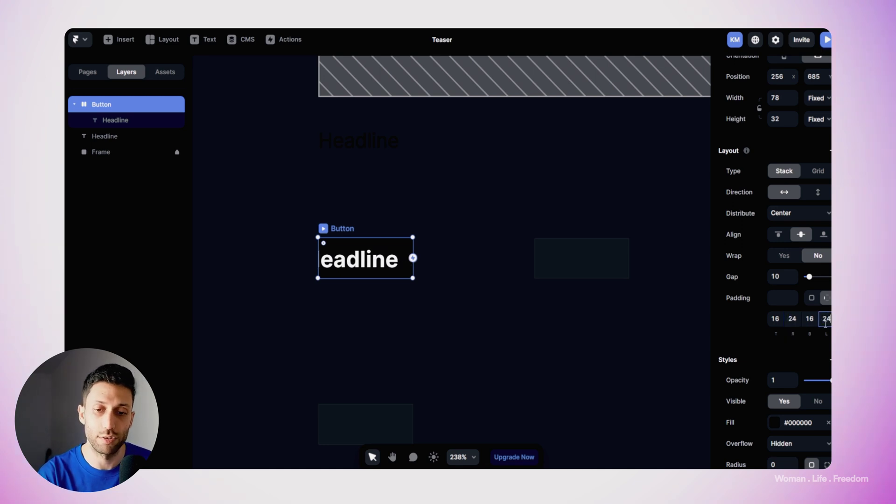
key("Return")
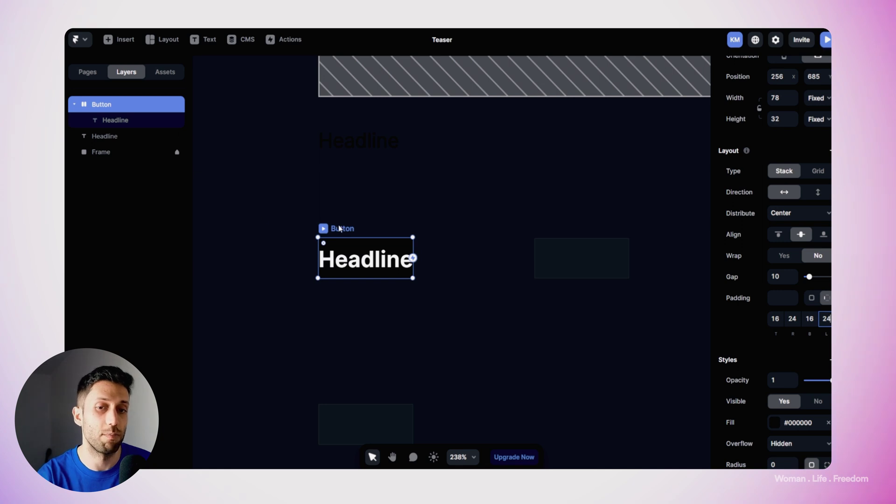
- Replace the text inside the Button with the long sample string "asdasdasdasdasdasdasd"
scroll(749, 193, "up", 3)
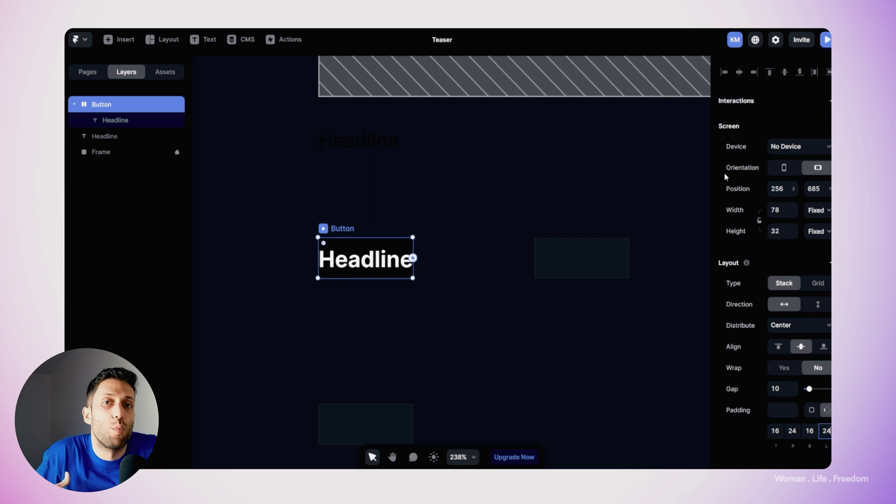
double_click(366, 261)
double_click(366, 262)
type("asdasdasdasdasdasdasd")
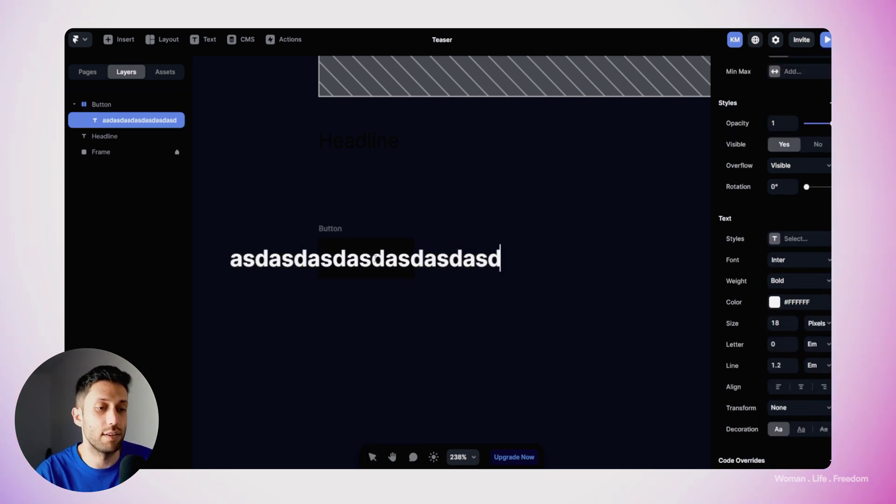
key("Escape")
- Change the Button frame's width and height from fixed sizing to Fit
left_click(345, 262)
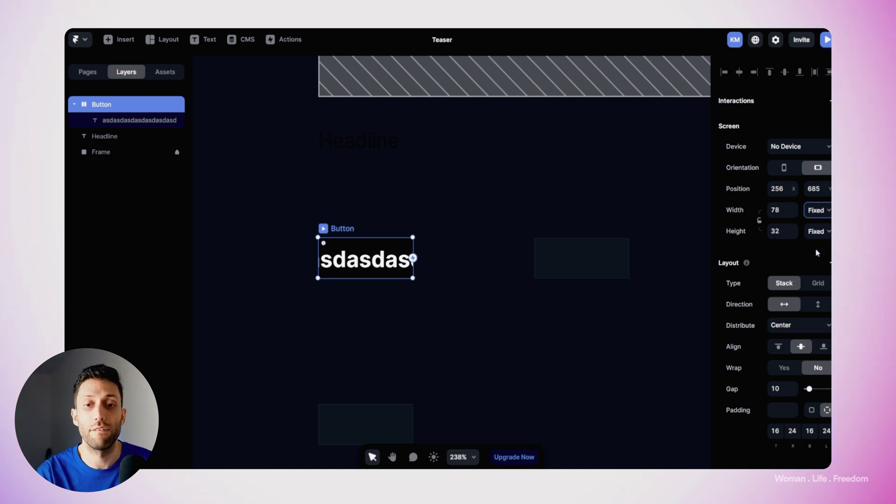
double_click(413, 258)
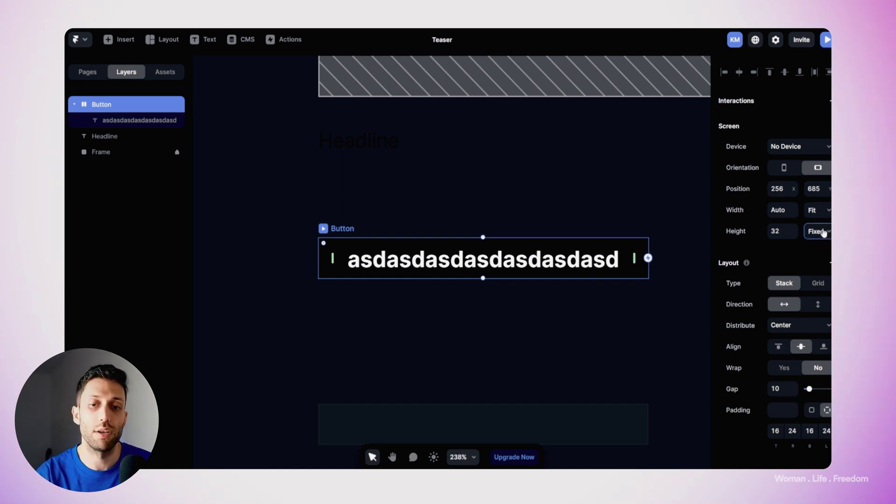
left_click(822, 271)
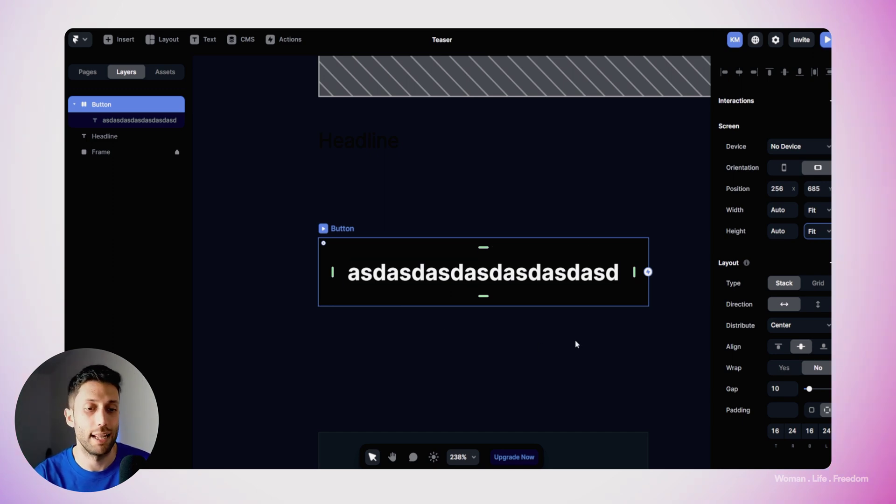
- Replace the Button's text with "cta"
double_click(542, 280)
key("BackSpace")
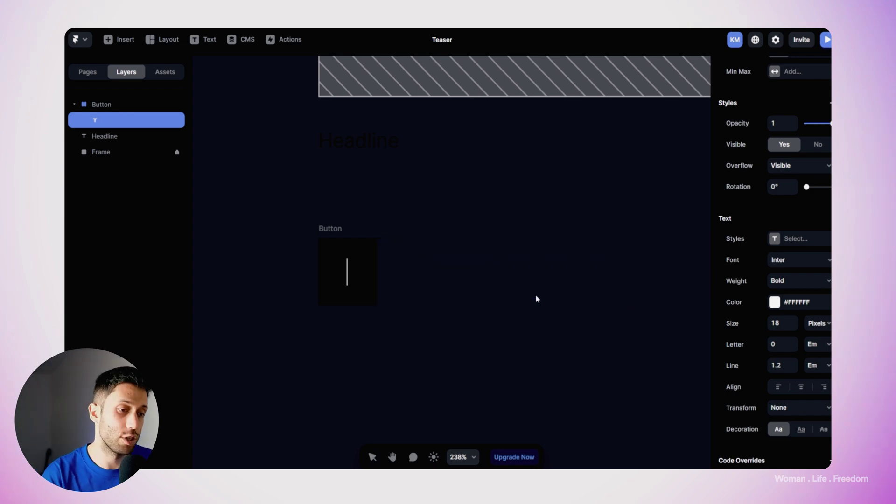
type("cta")
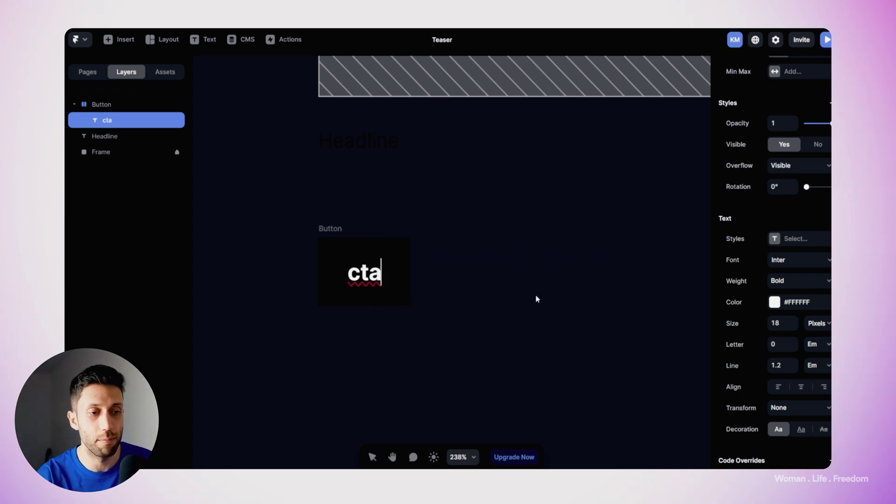
key("Escape")
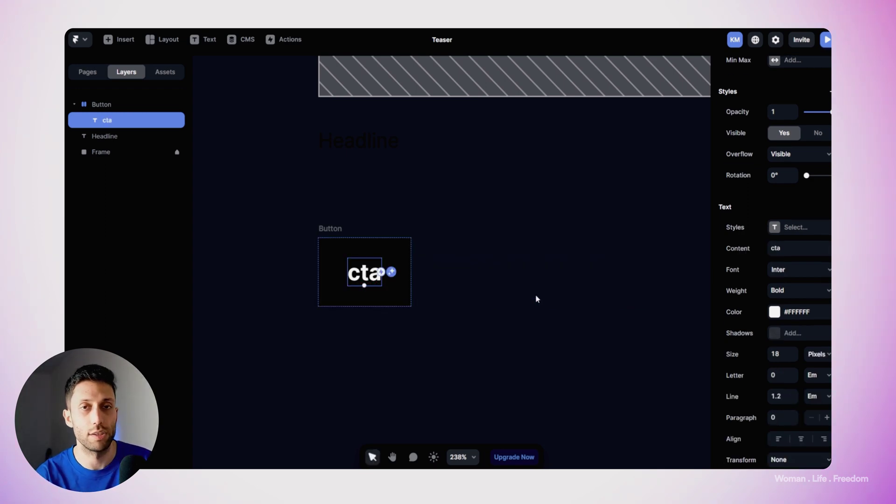
left_click(496, 344)
- Set the Headline below the image frame to a size of 24 pixels and Bold weight
key("shift+1")
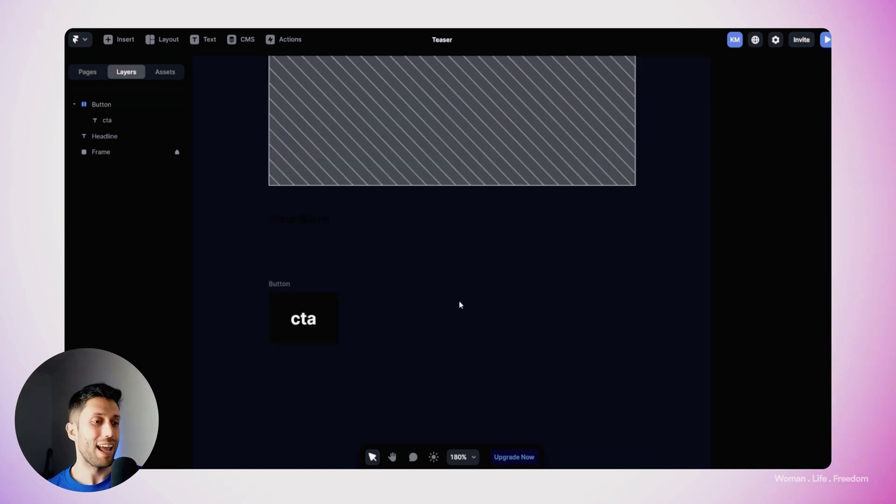
left_click(281, 218)
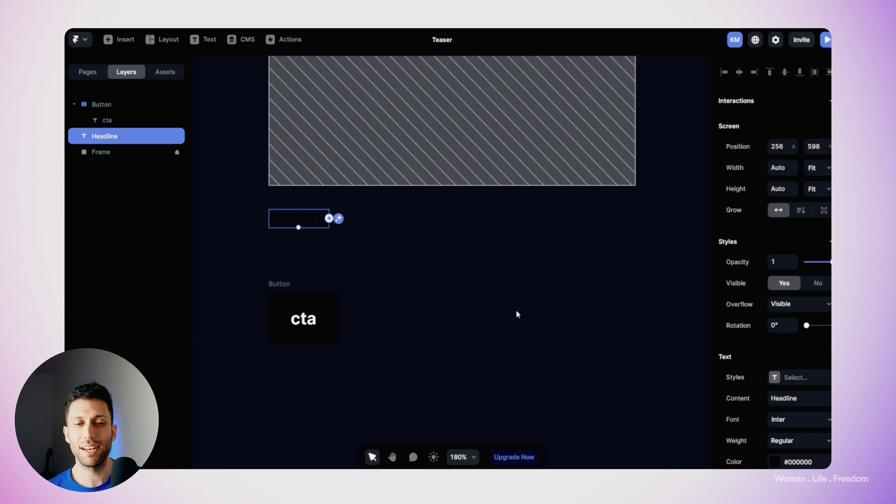
scroll(747, 321, "down", 3)
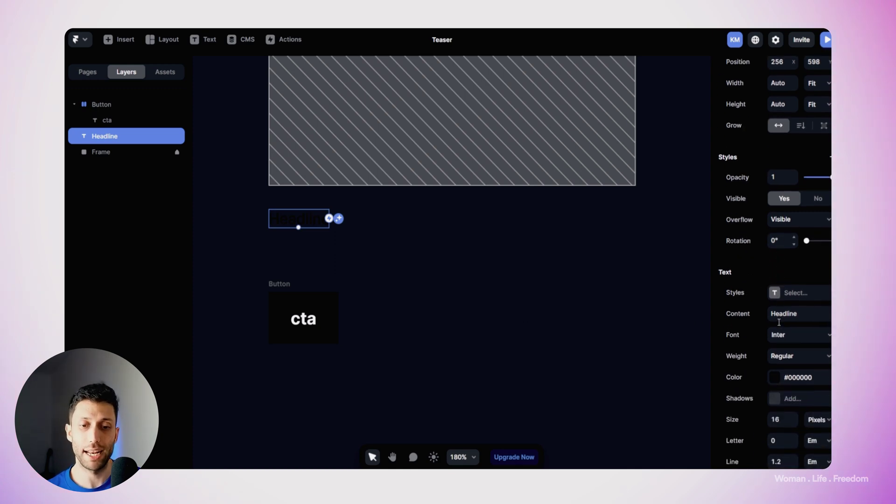
scroll(767, 297, "down", 3)
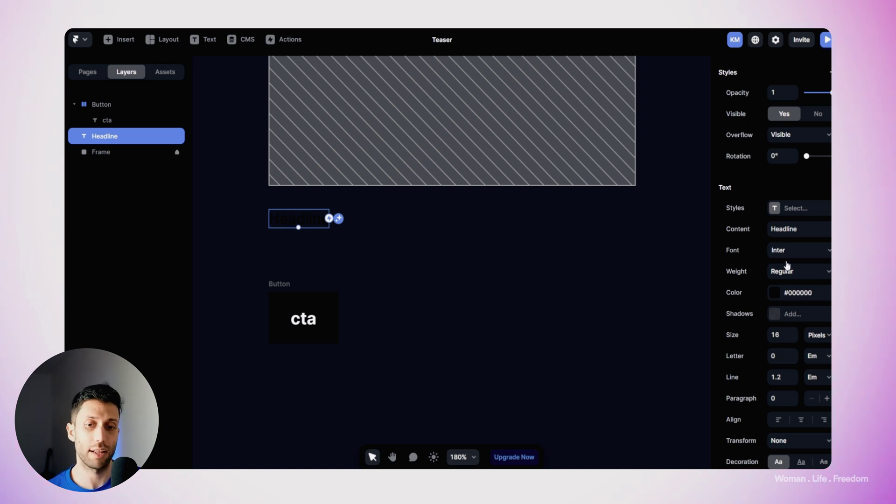
left_click(780, 336)
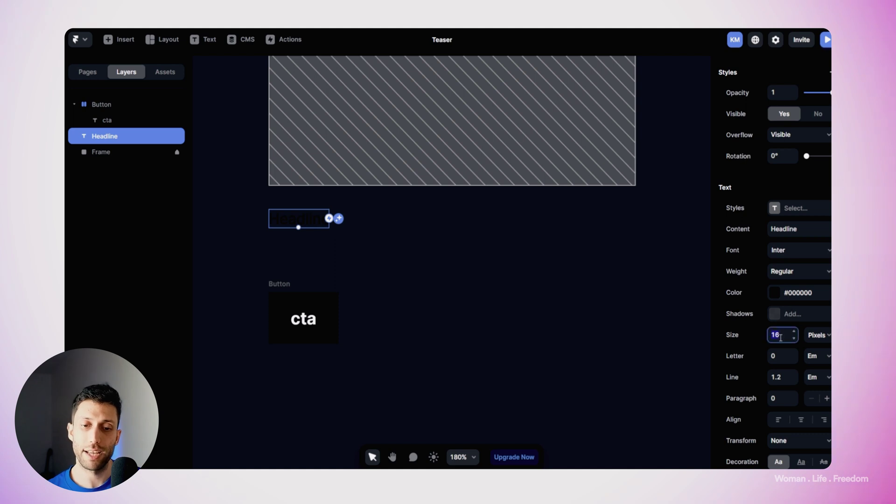
type("24")
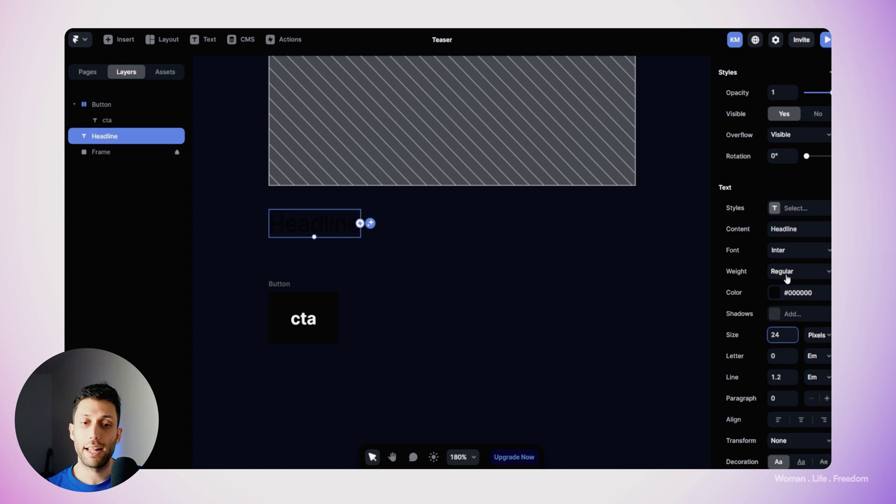
left_click(789, 273)
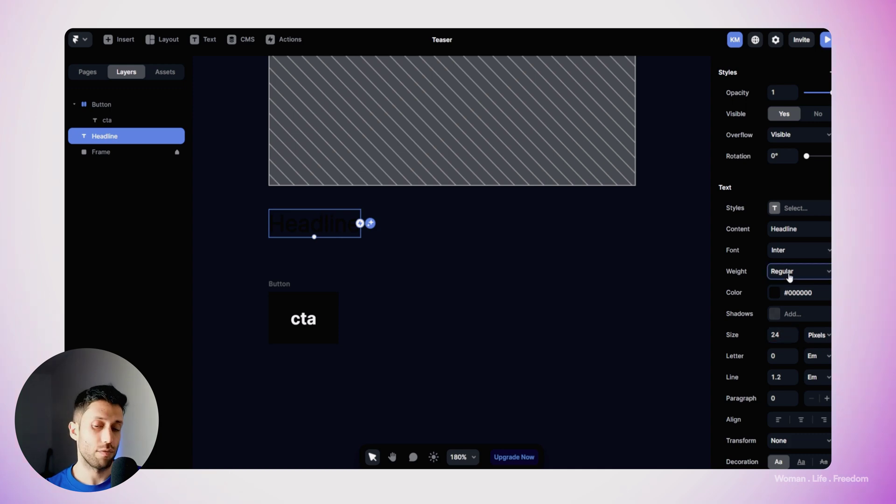
left_click(781, 391)
left_click(404, 250)
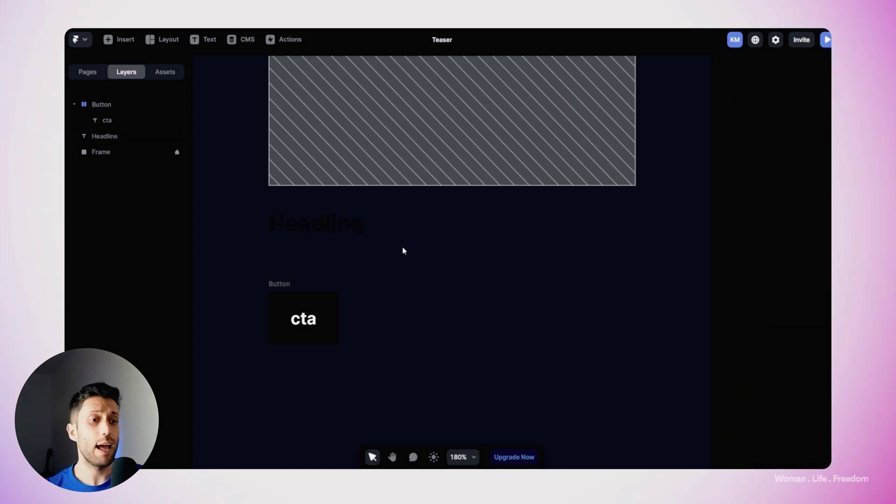
- Wrap the Headline and the Button together in a frame and rename that frame Content section
left_click(324, 238)
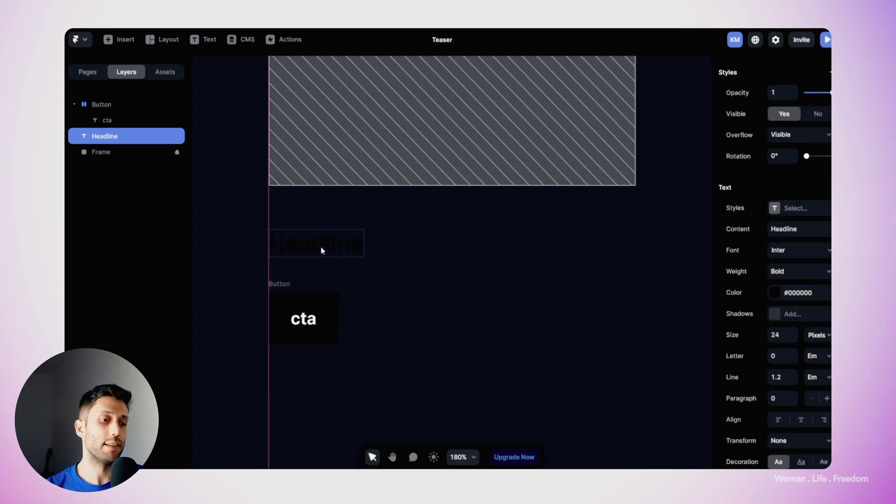
left_click(273, 286, "shift")
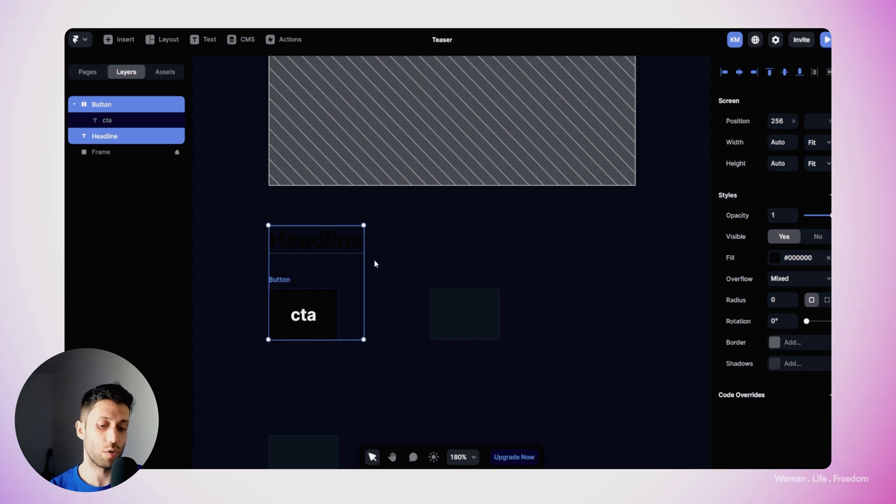
key("super+alt+Return")
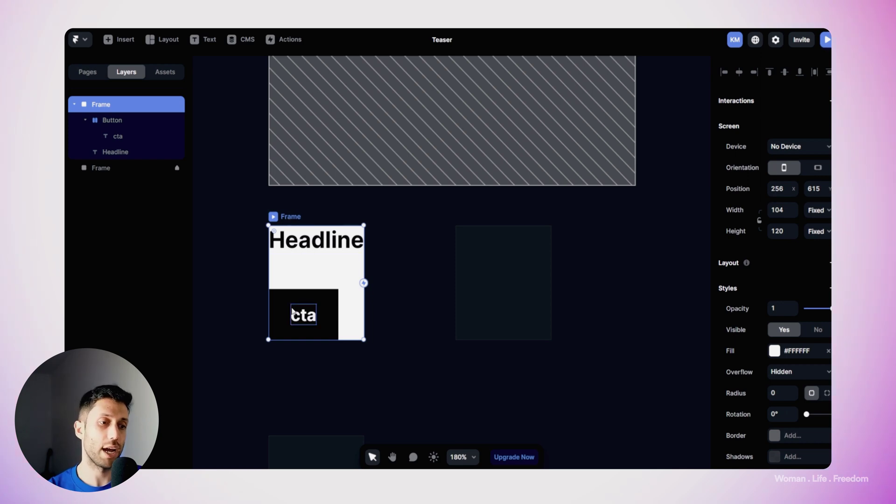
double_click(96, 104)
type("C")
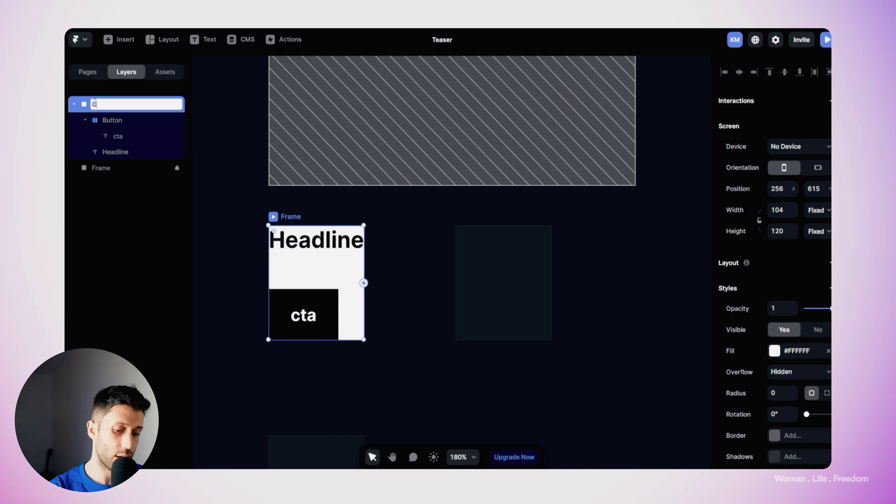
type("ontent section")
key("Return")
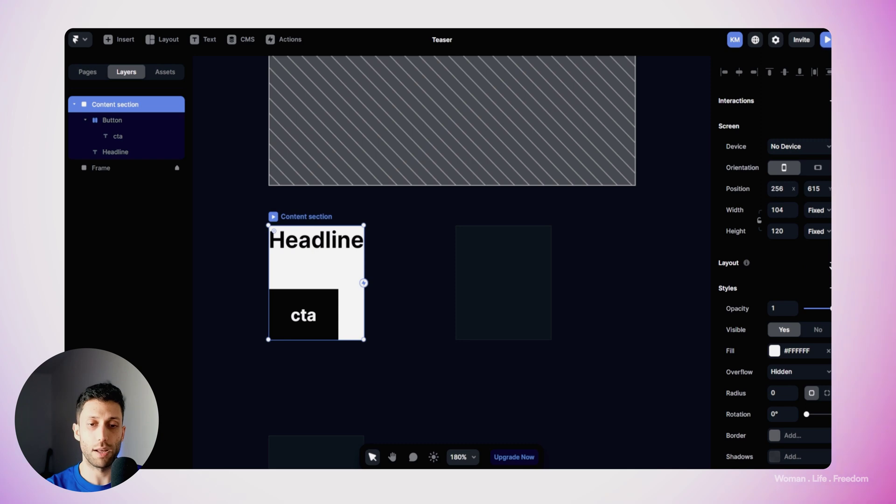
- Add a Stack layout to the Content section frame, distributed to Start and aligned left
left_click(830, 264)
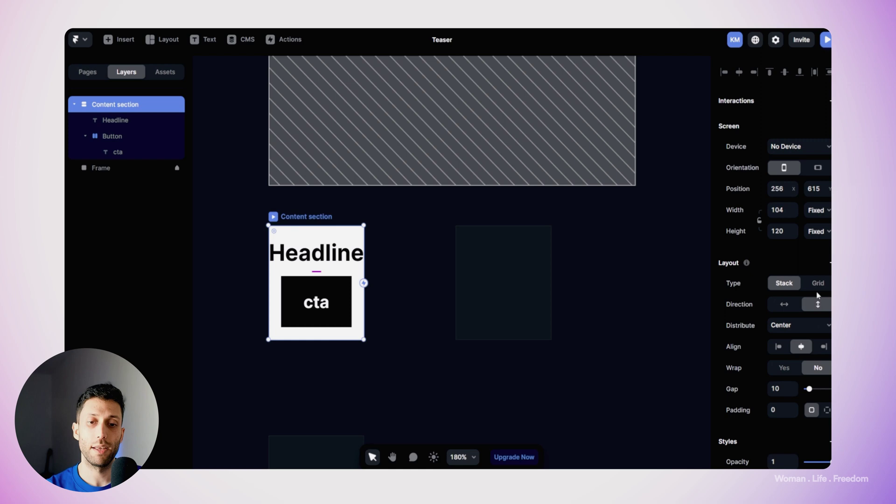
scroll(796, 269, "down", 3)
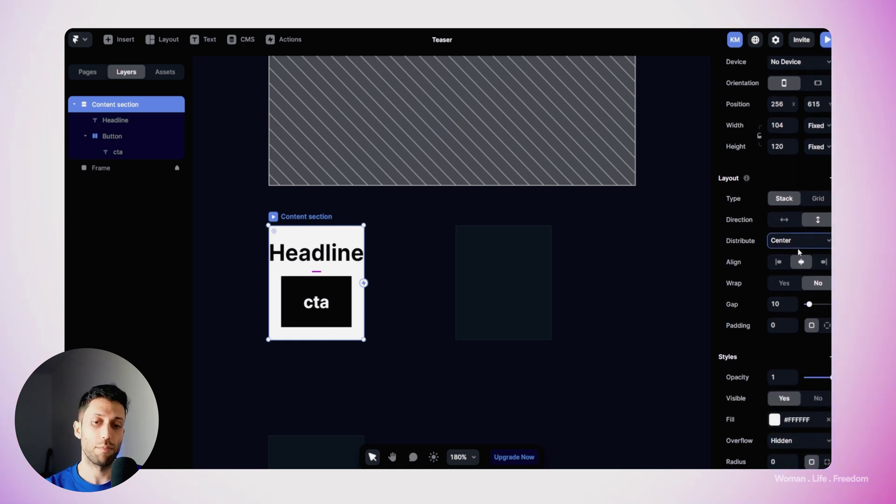
key("Up")
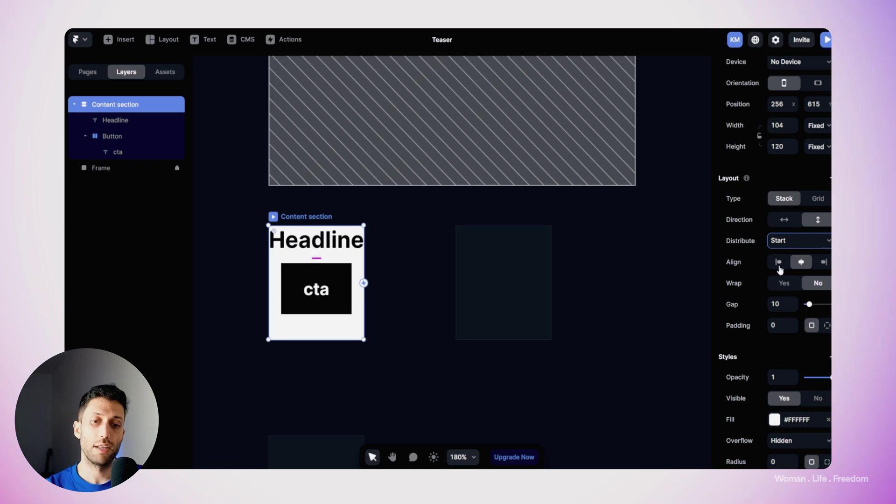
left_click(778, 263)
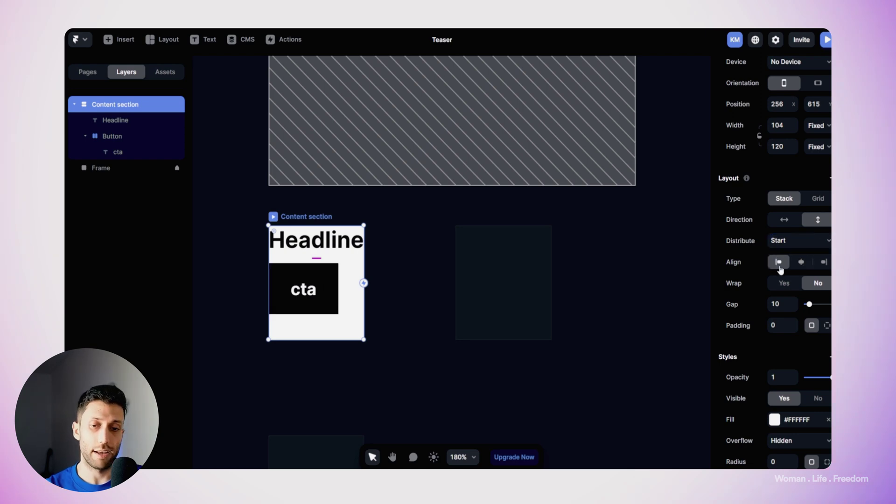
- Set the Content section's gap to 32 and its padding to 16
left_click(781, 305)
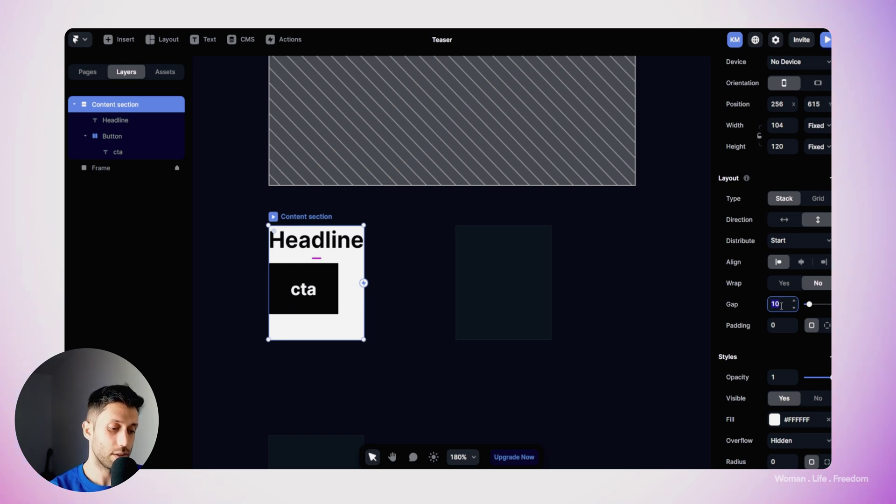
type("32")
left_click(786, 325)
type("16")
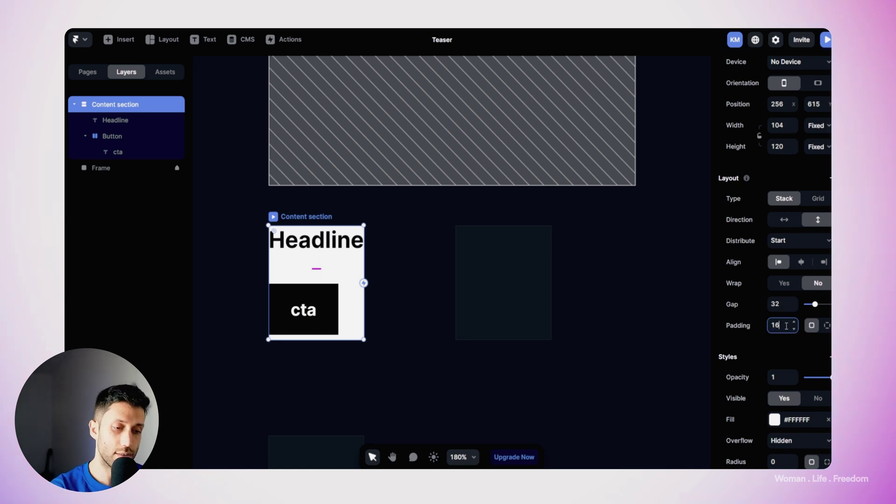
- Give the Content section individual padding values, with 0 at the top and 16 on the other three sides
key("Return")
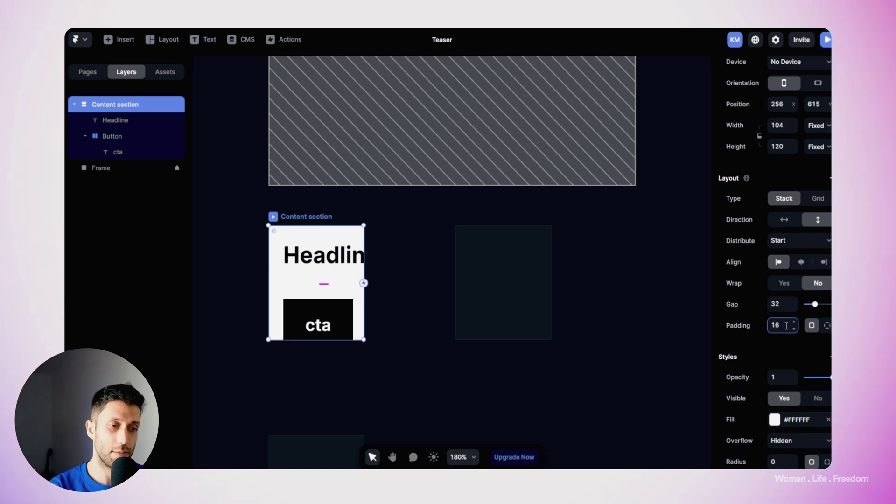
left_click(827, 326)
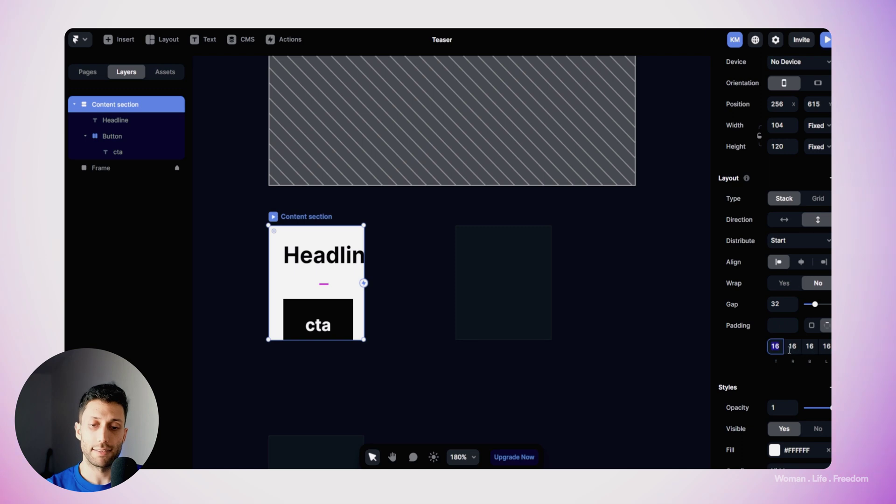
type("0")
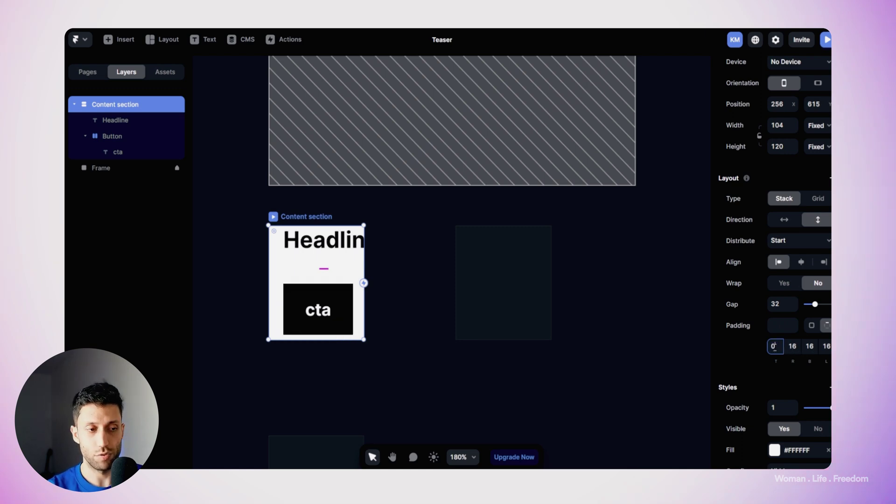
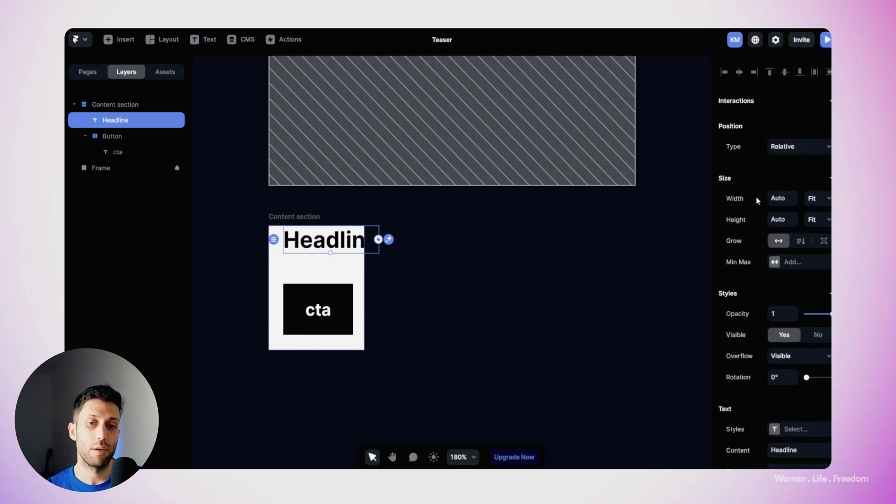
- Set the width of the Headline inside the Content section to Fill
left_click(820, 204)
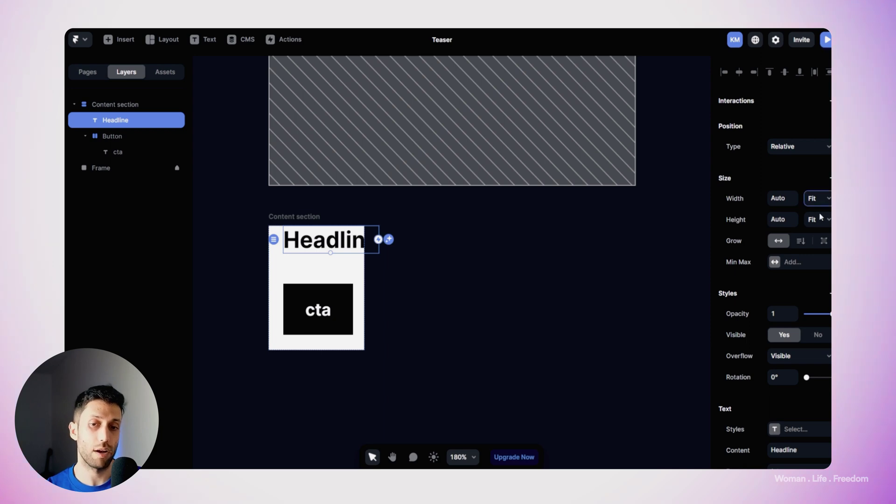
left_click(819, 225)
left_click(232, 218)
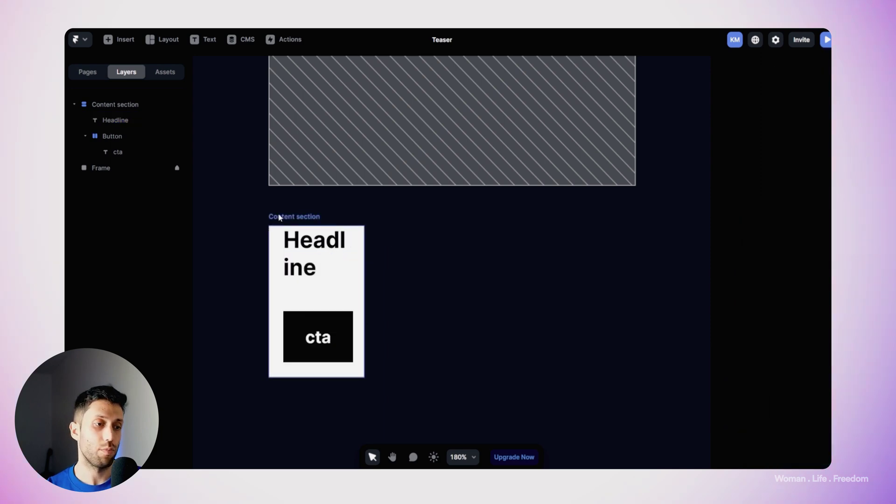
- Widen the Content section frame to about 259 pixels, so the Headline has more horizontal room
left_click(279, 217)
left_click_drag(366, 244, 506, 259)
left_click(368, 242)
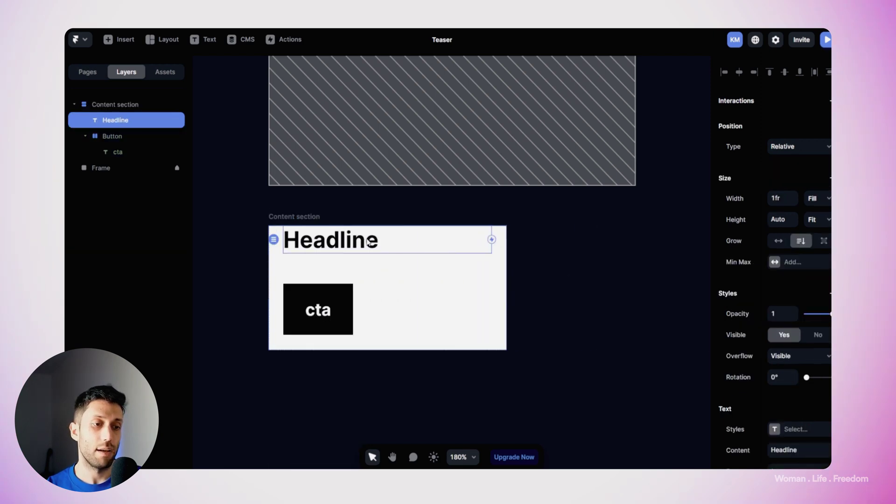
double_click(369, 240)
left_click(381, 243)
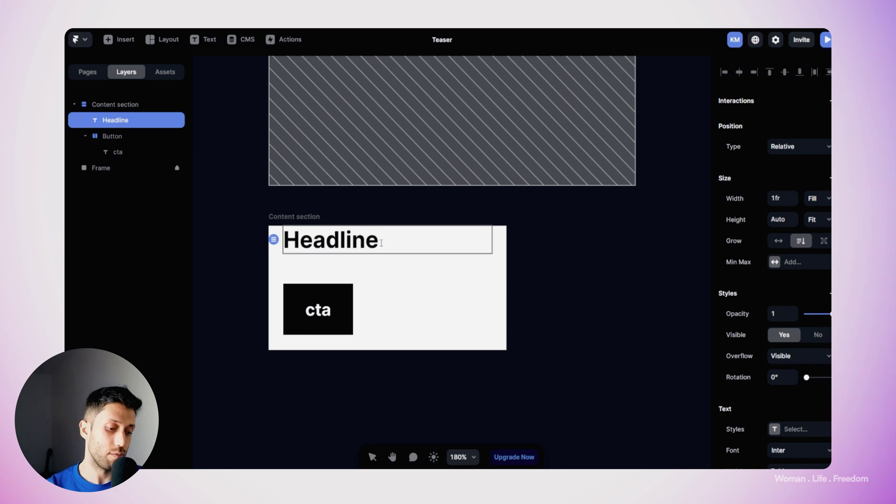
key("Escape")
- Try a Content section about 268 pixels wide with the word Headline pasted repeatedly into its headline to test text wrapping
left_click(294, 224)
left_click_drag(506, 247, 514, 267)
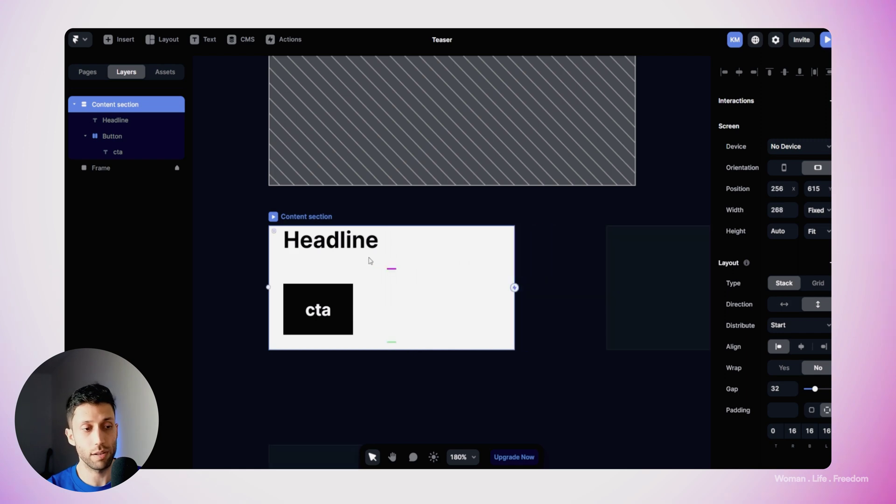
left_click(354, 241)
double_click(355, 241)
key("ctrl+c")
key("ctrl+v")
key("ctrl+v")
key("ctrl+v")
key("ctrl+v")
key("ctrl+v")
key("ctrl+v")
key("ctrl+v")
key("ctrl+v")
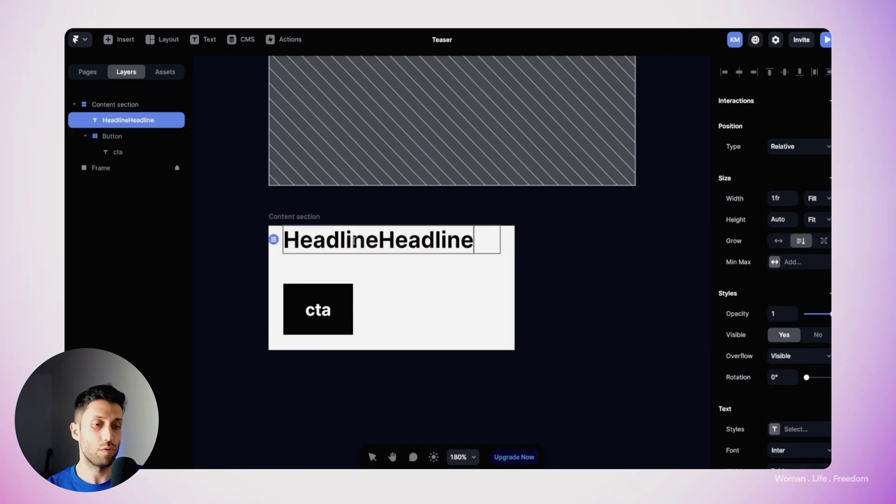
key("ctrl+v")
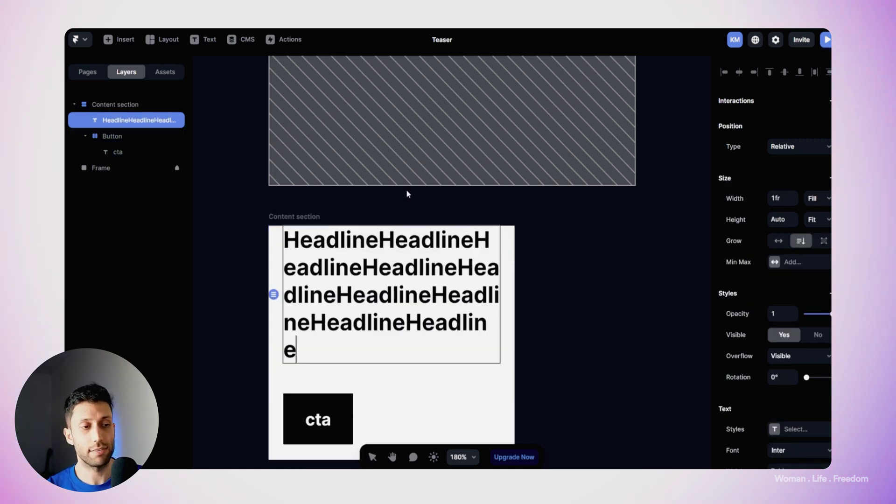
left_click(284, 217)
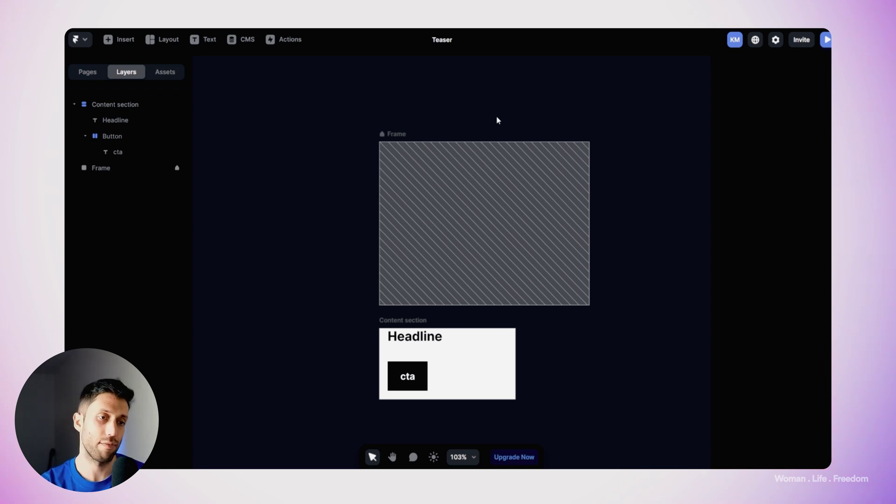
- Fill the empty image frame with the Unsplash photo of a white keyboard on a purple and blue background
double_click(494, 183)
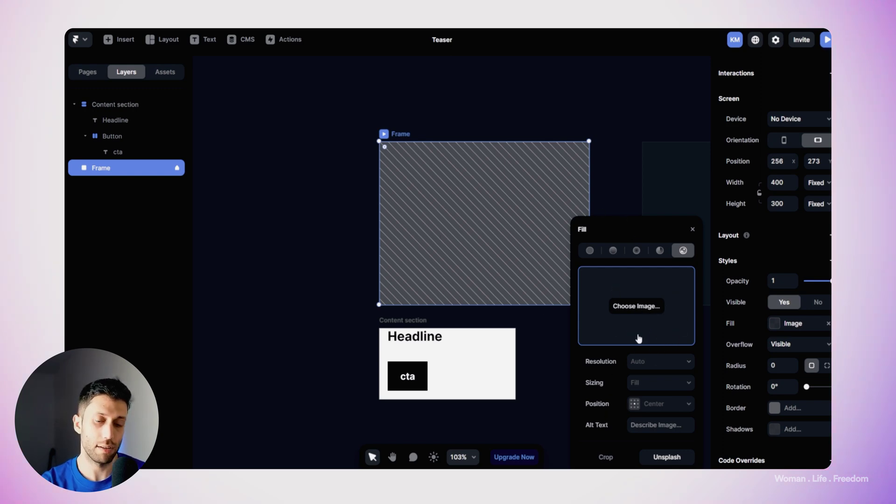
left_click(652, 457)
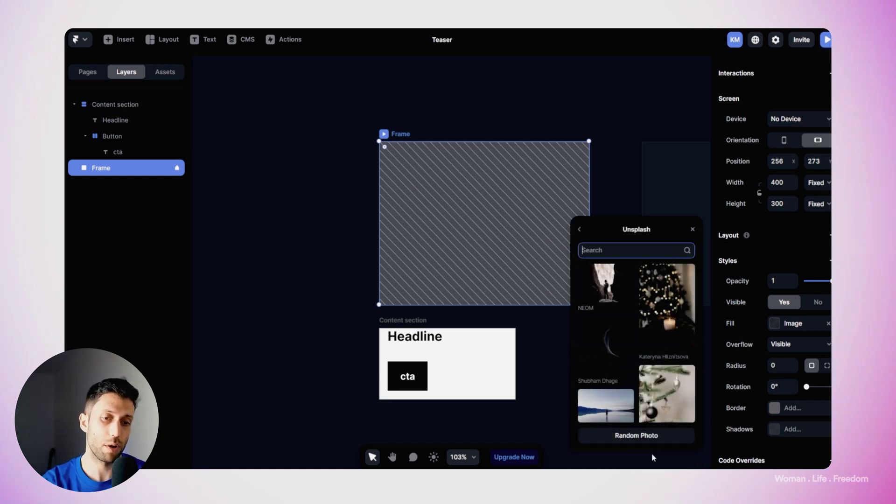
scroll(653, 351, "down", 3)
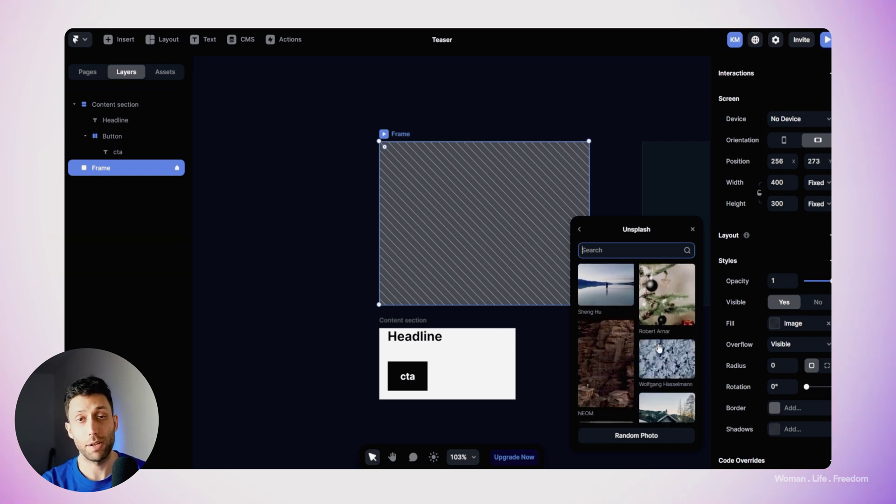
scroll(660, 346, "down", 2)
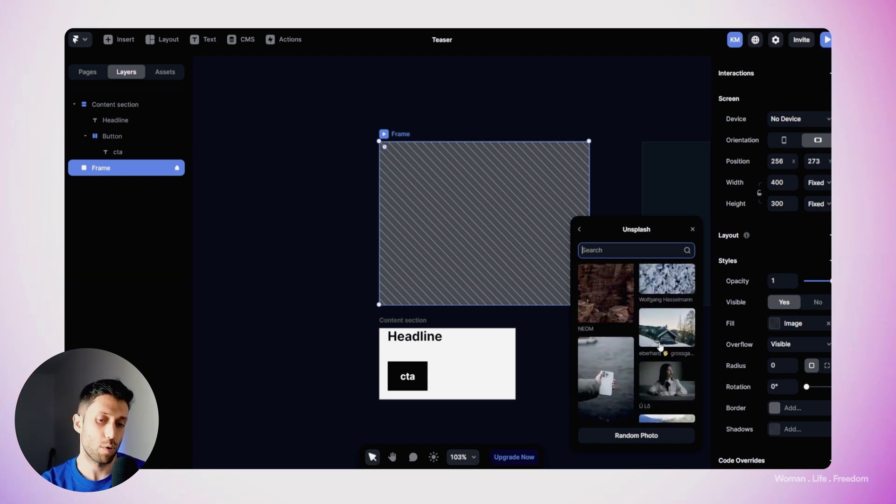
scroll(660, 346, "down", 5)
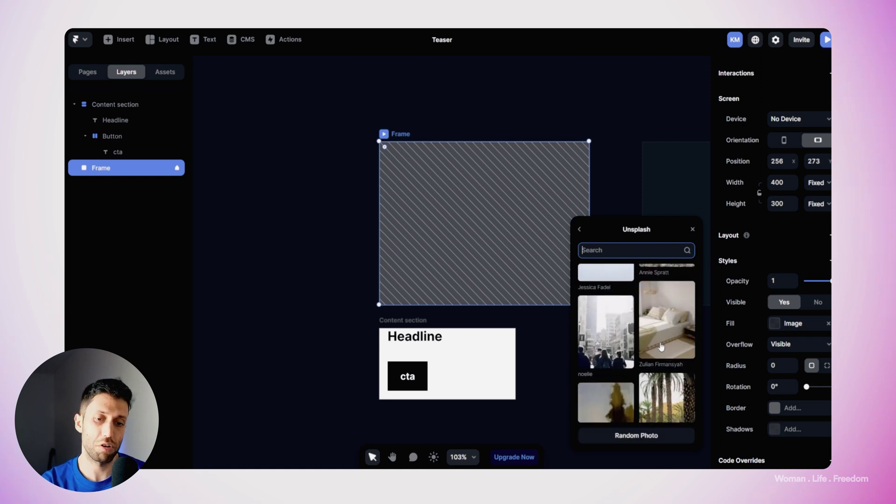
scroll(661, 346, "down", 6)
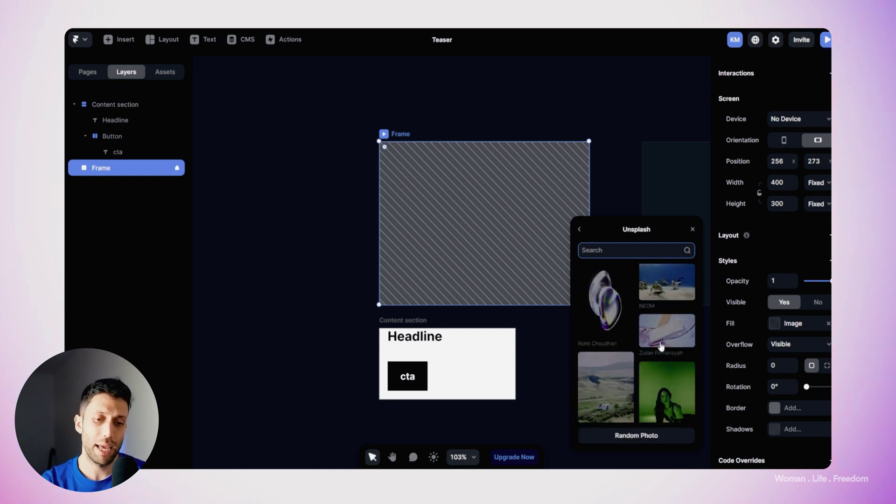
scroll(661, 346, "up", 1)
left_click(668, 334)
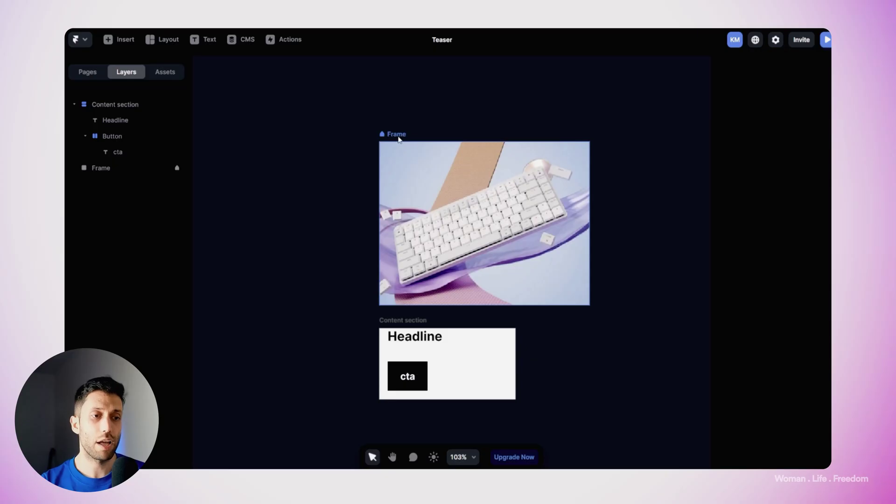
- Wrap the image frame and the Content section together in a frame and rename that frame Teaser card
left_click(399, 139)
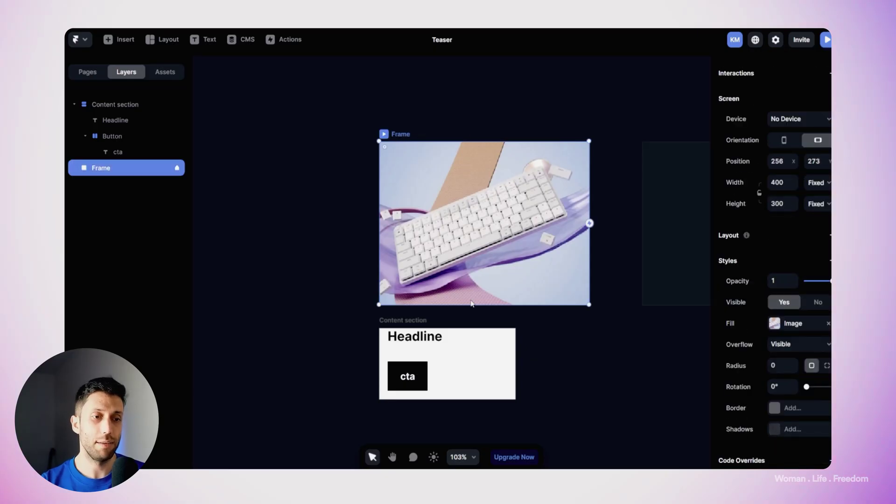
left_click(412, 321, "shift")
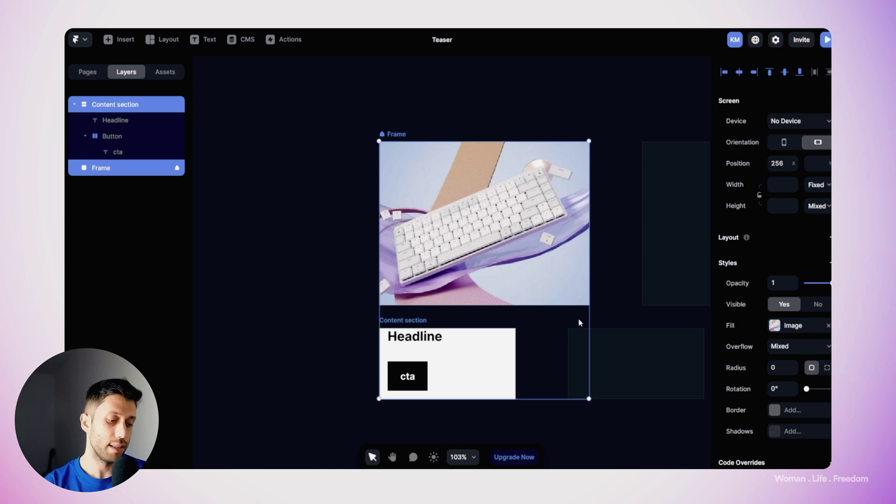
key("super+alt+Return")
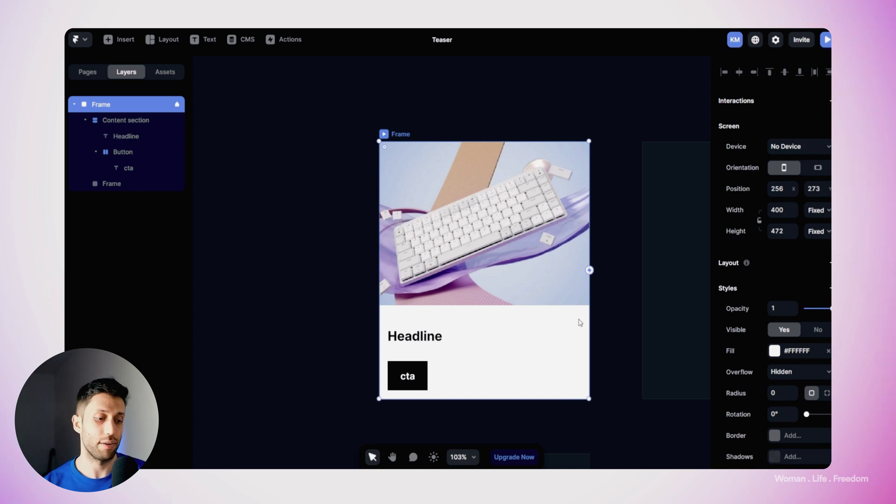
double_click(99, 108)
type("Teaser card")
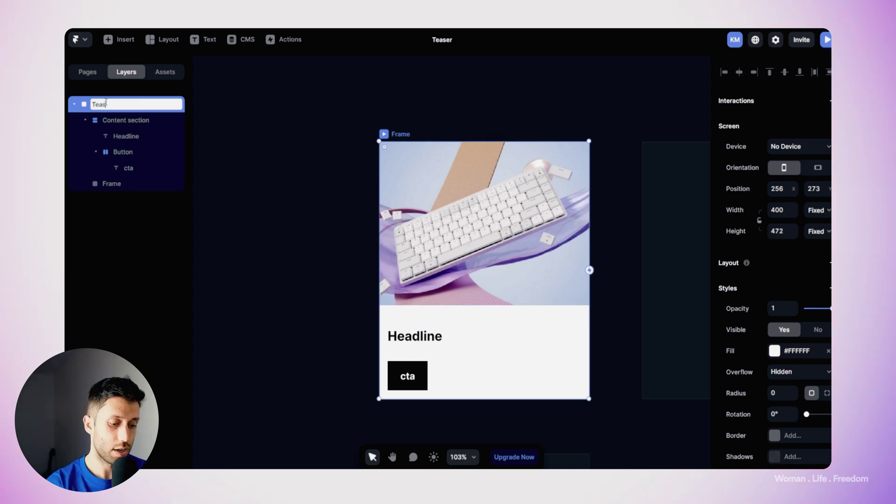
key("Return")
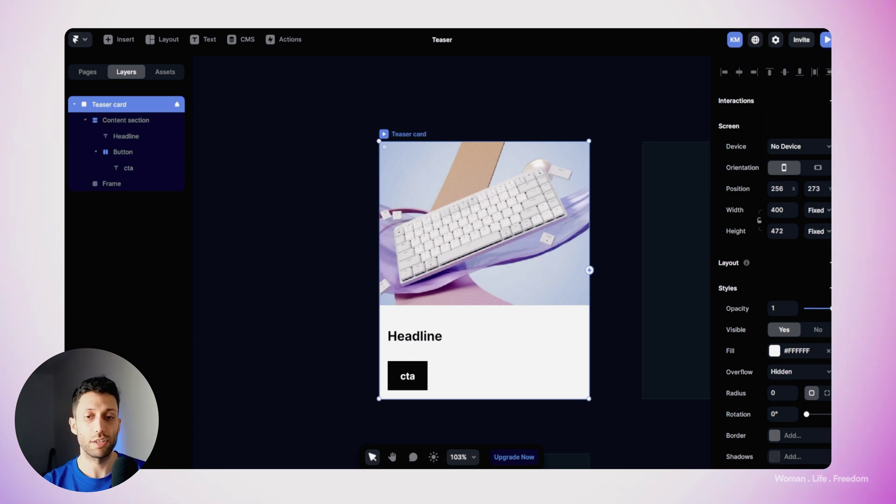
- Add a Stack layout to the Teaser card, distributed to Start and aligned left, with a gap of 16
key("shift+a")
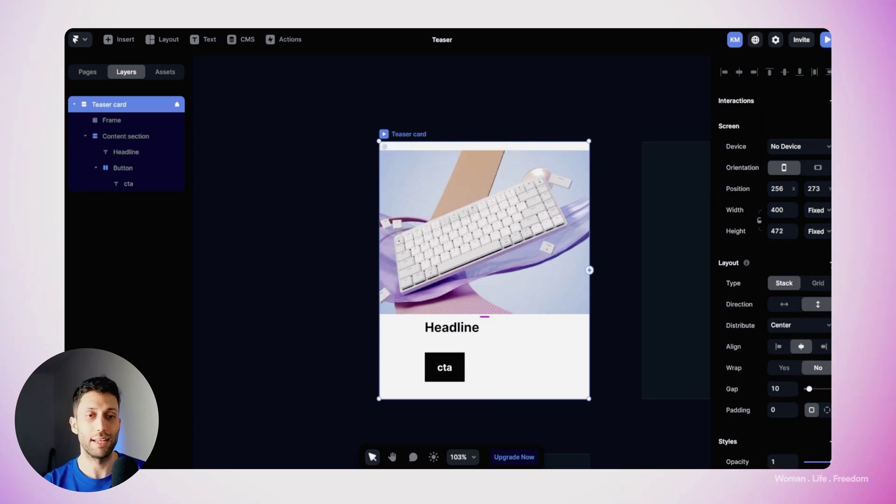
left_click(796, 326)
left_click(797, 341)
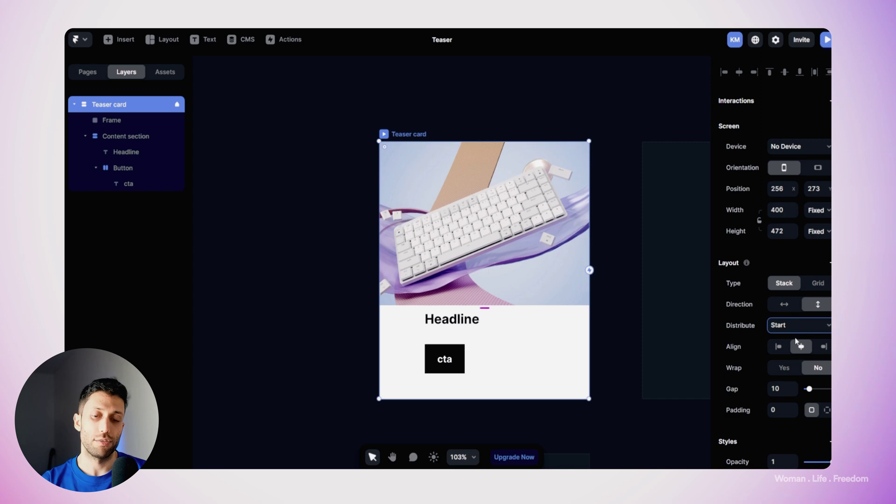
left_click(778, 347)
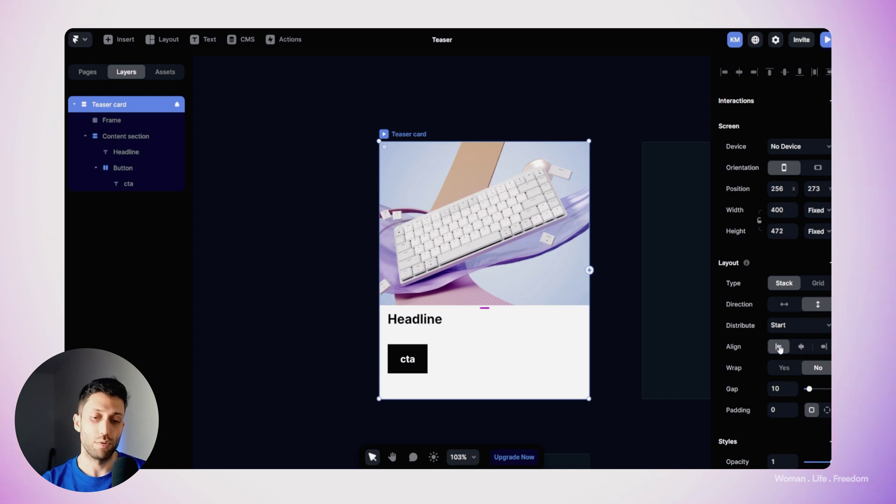
scroll(761, 364, "down", 2)
left_click(782, 350)
type("16")
key("Return")
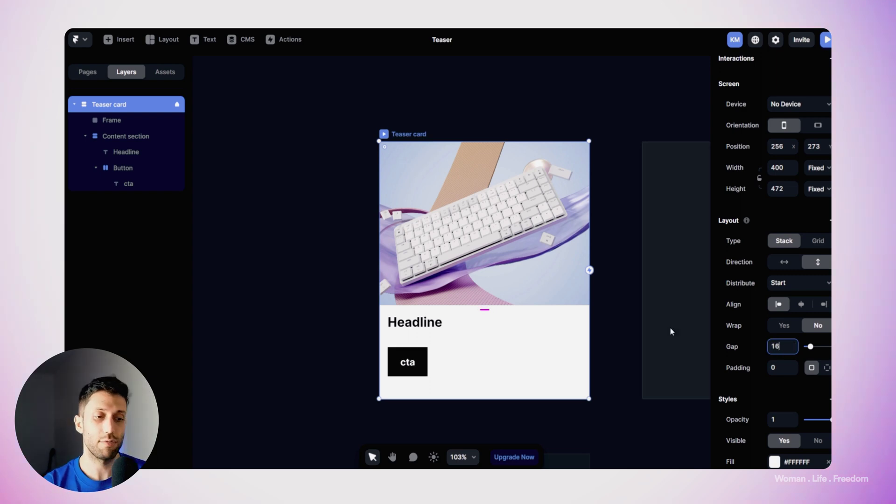
- Set the Teaser card's height to Fit so it follows its contents
left_click(386, 353)
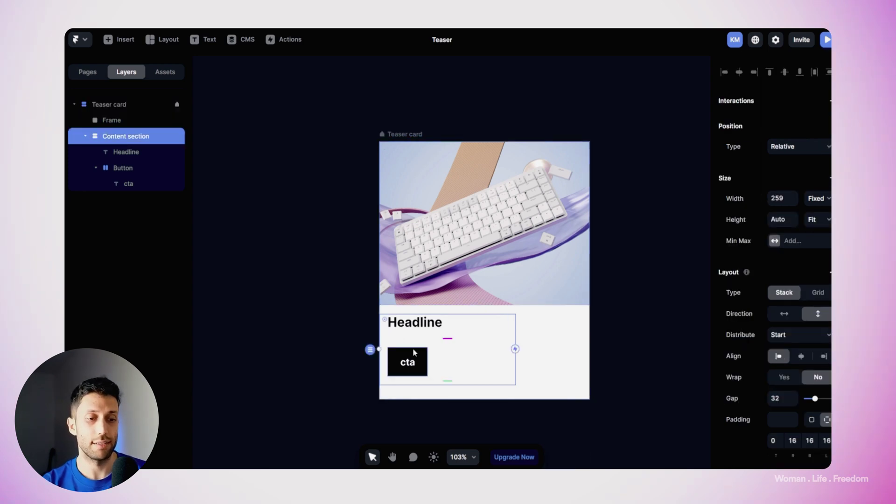
left_click(410, 134)
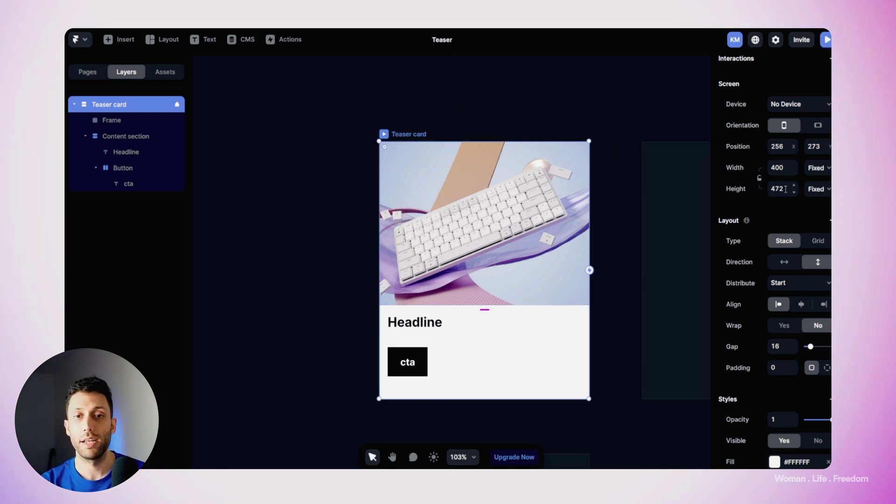
scroll(786, 184, "up", 2)
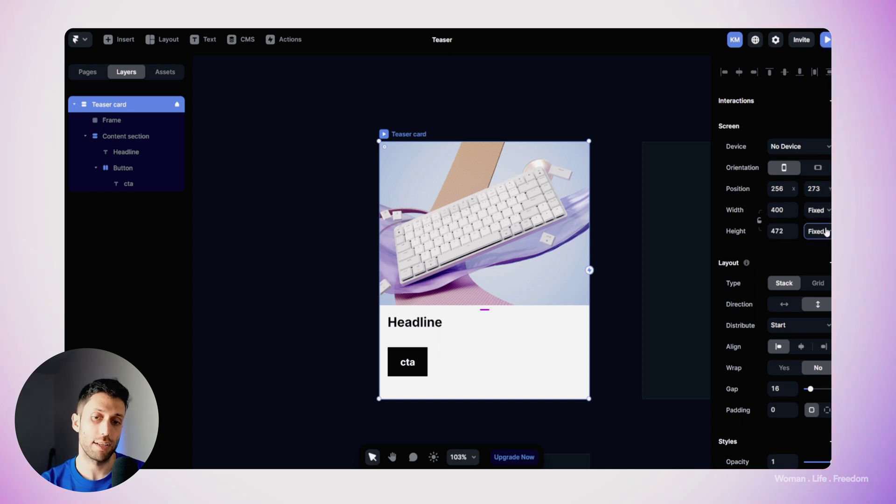
left_click(820, 270)
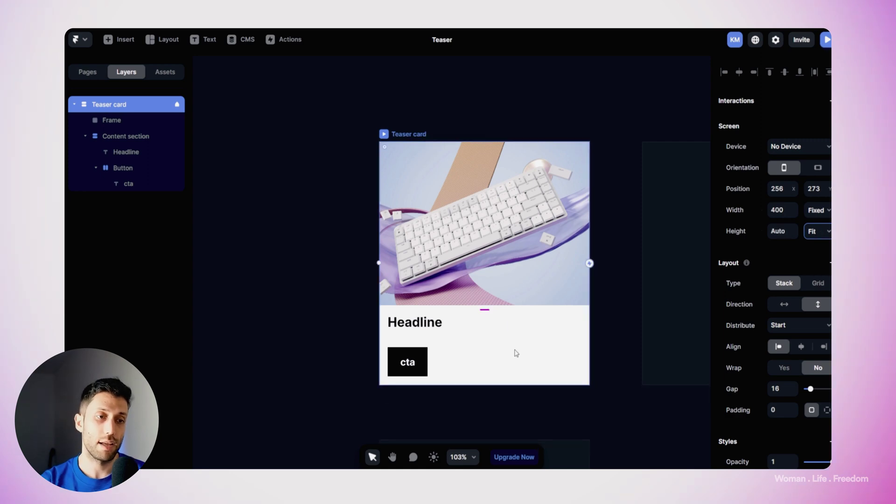
- Set the image frame's width to Fill and the Content section's width to Fit inside the Teaser card
left_click(468, 201)
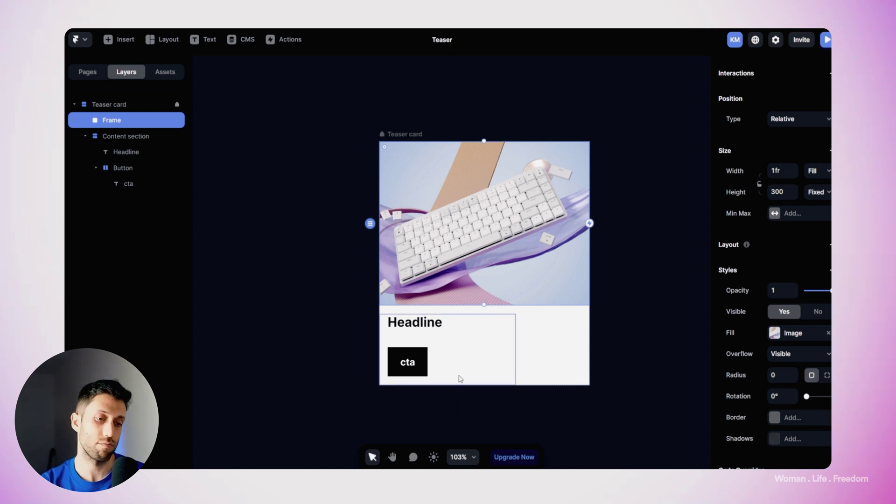
left_click(446, 358)
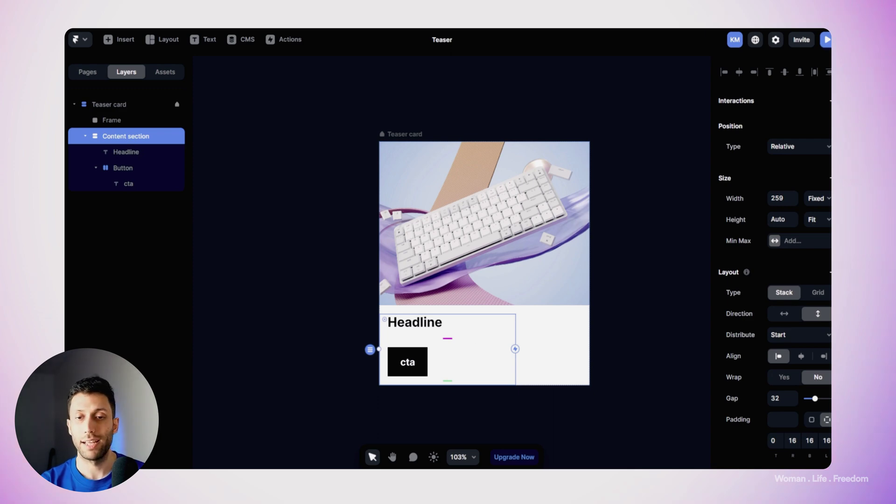
left_click(825, 204)
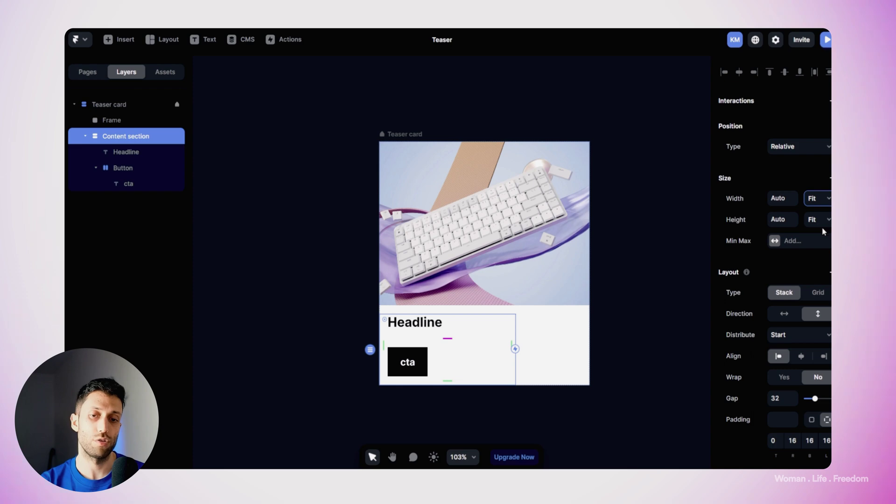
- Try resizing the Teaser card from its edge to test how its contents respond, and undo the resize
left_click(347, 122)
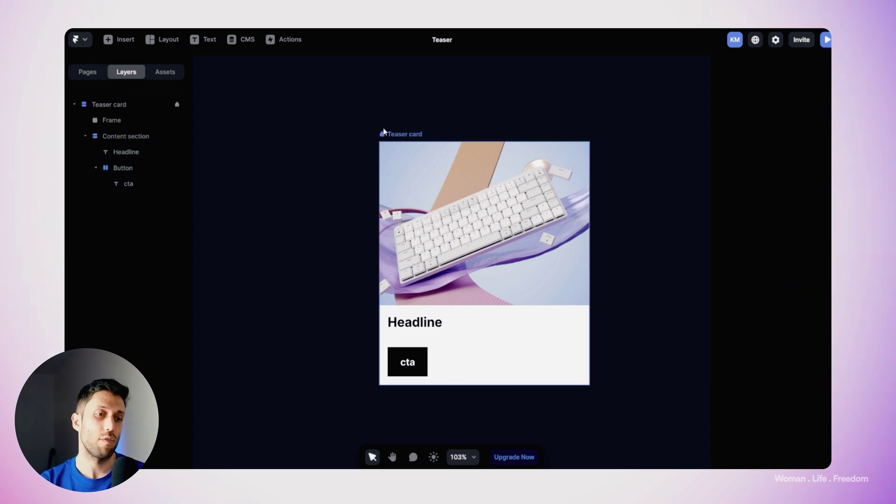
left_click(382, 132)
left_click_drag(589, 180, 572, 215)
key("ctrl+z")
- Make the Headline text's width responsive within the Content section instead of fixed
left_click(449, 329)
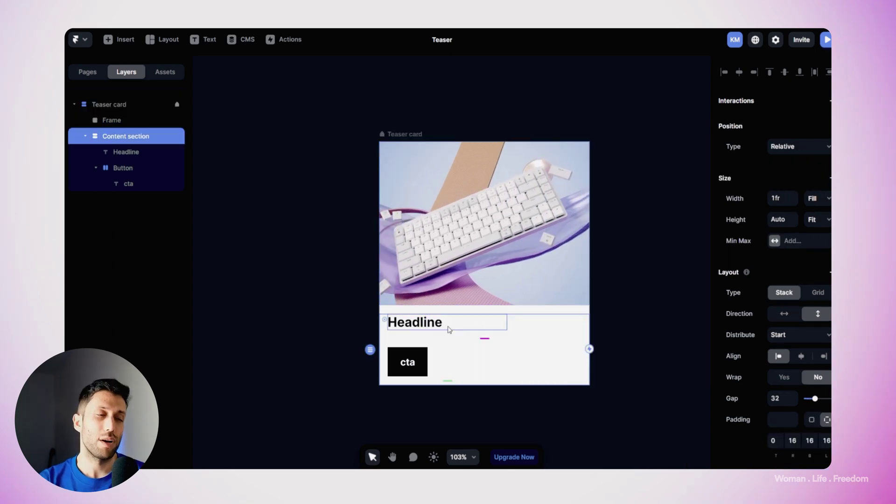
left_click(449, 330)
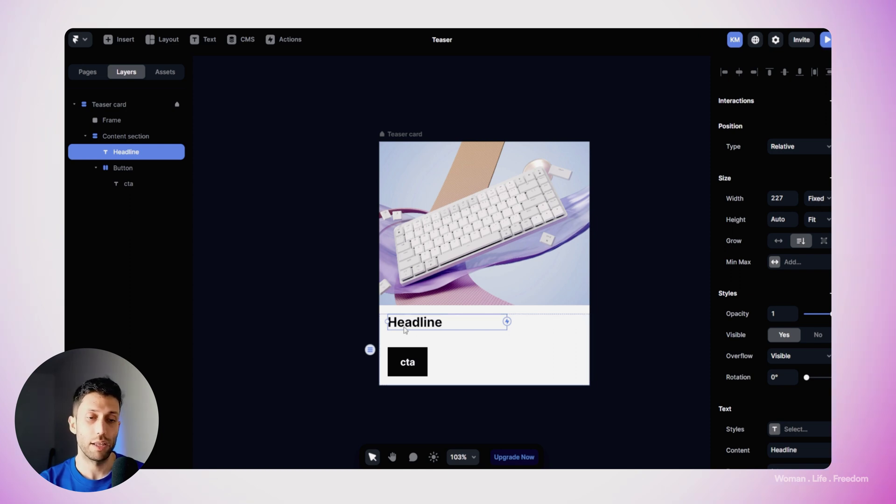
left_click(817, 200)
left_click(824, 233)
- Round all corners of the Teaser card with a radius of 12
left_click(560, 223)
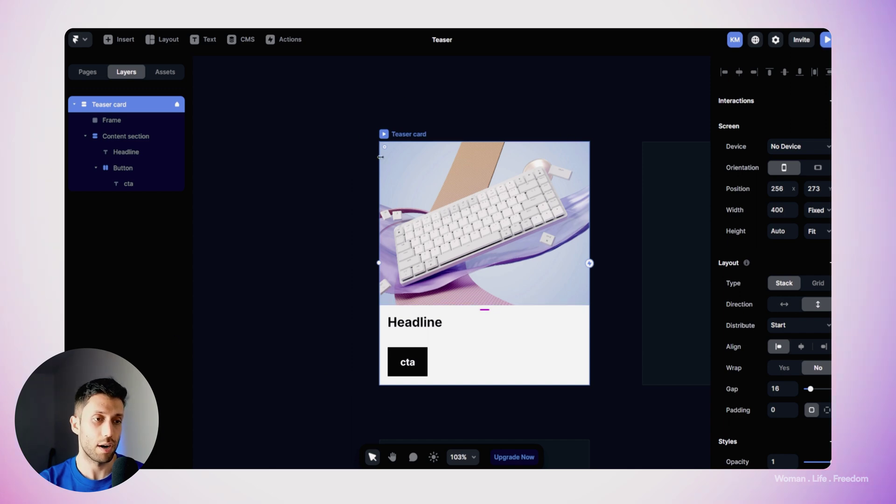
left_click_drag(387, 147, 388, 150)
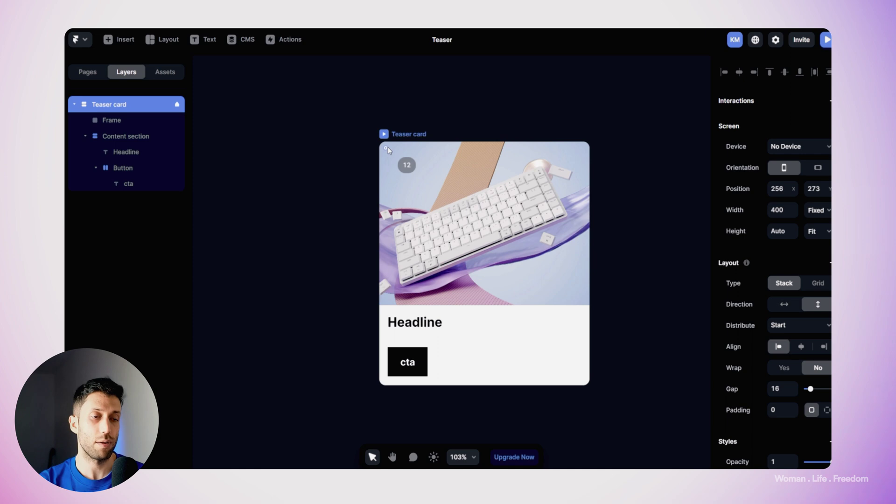
left_click(388, 147)
left_click(360, 176)
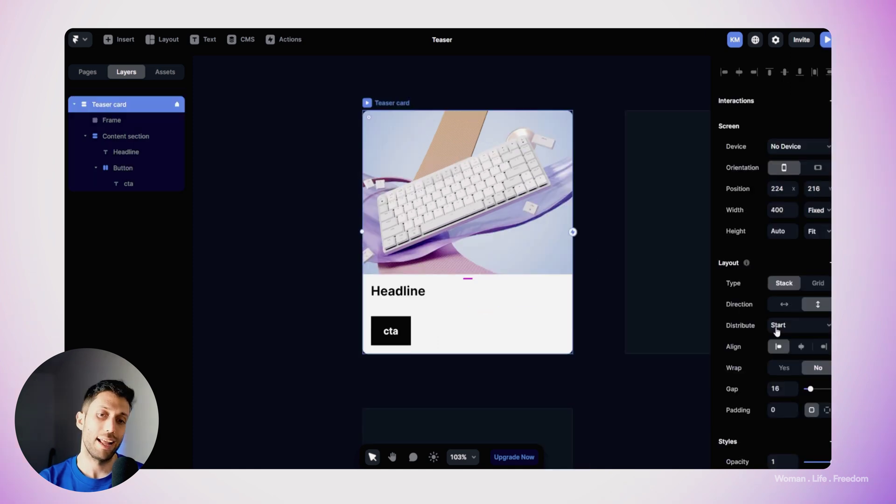
- Add an outside box shadow with a blur of 24 to the Teaser card and open its color's opacity for editing
scroll(776, 330, "down", 4)
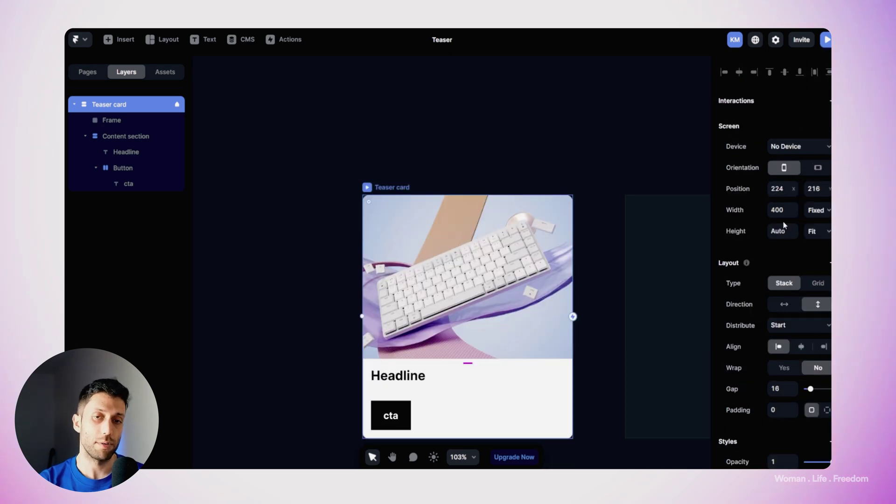
scroll(787, 247, "down", 4)
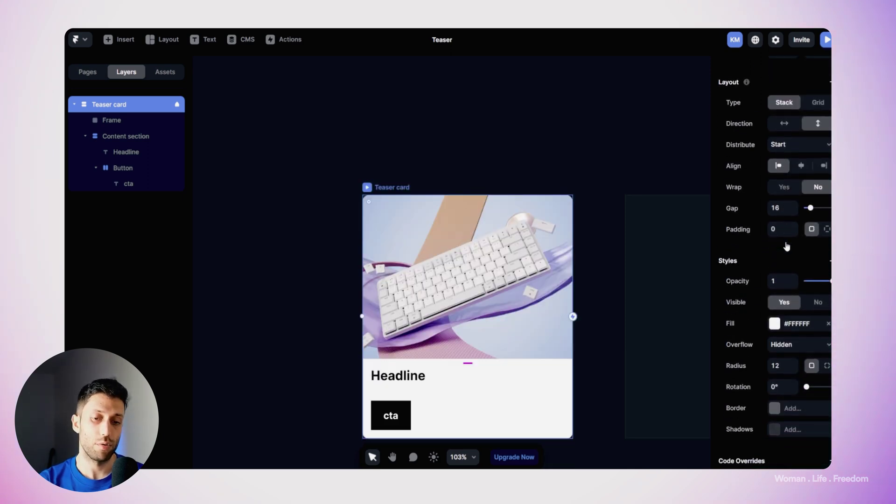
left_click(775, 430)
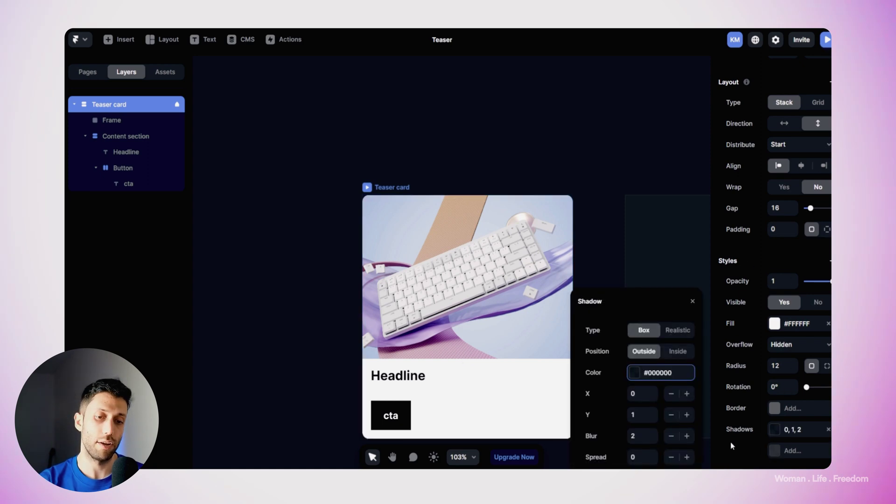
left_click(633, 437)
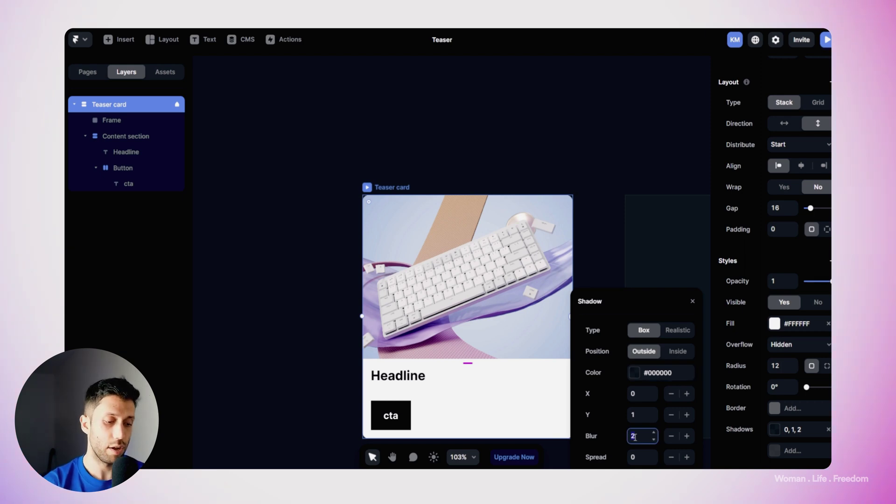
type("4")
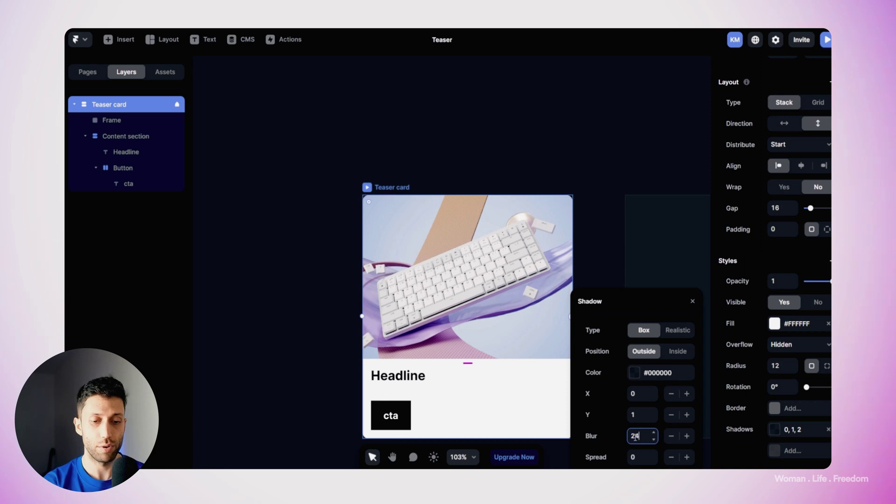
left_click(636, 372)
left_click(644, 395)
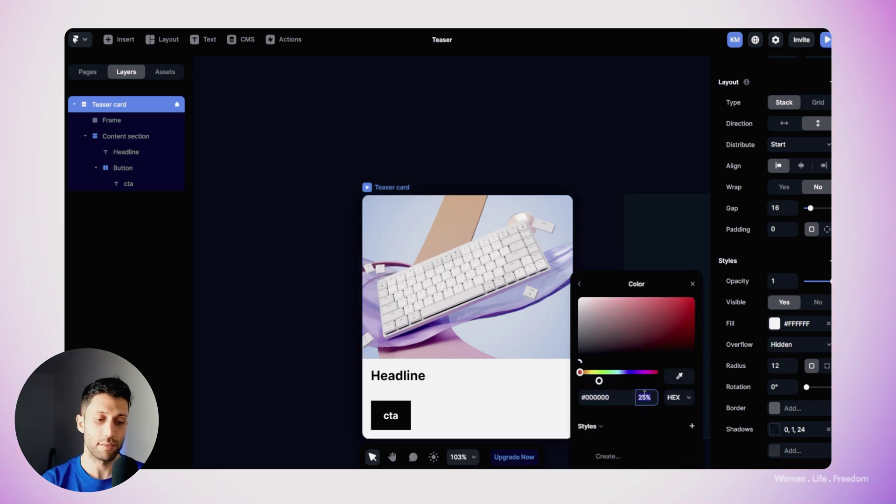
left_click(596, 156)
- Create a component named Teaser card from the whole Teaser card frame
scroll(596, 155, "down", 2)
scroll(596, 155, "right", 2)
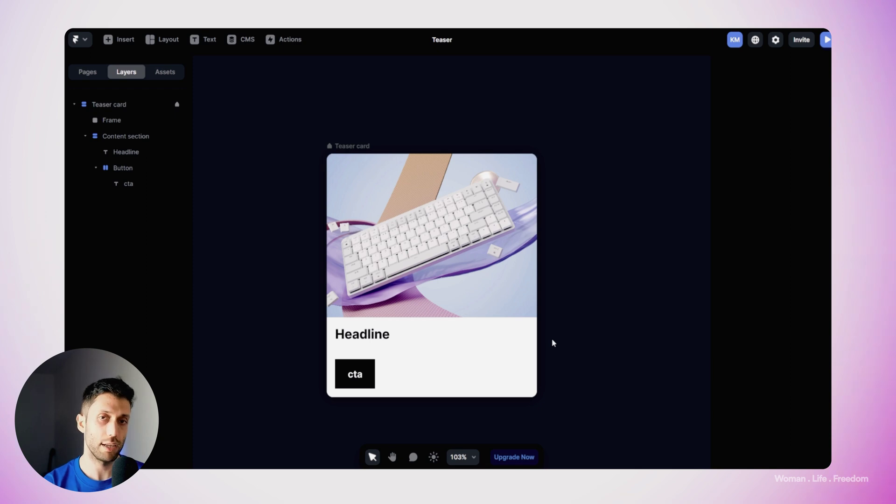
scroll(544, 260, "down", 2)
scroll(544, 260, "right", 2)
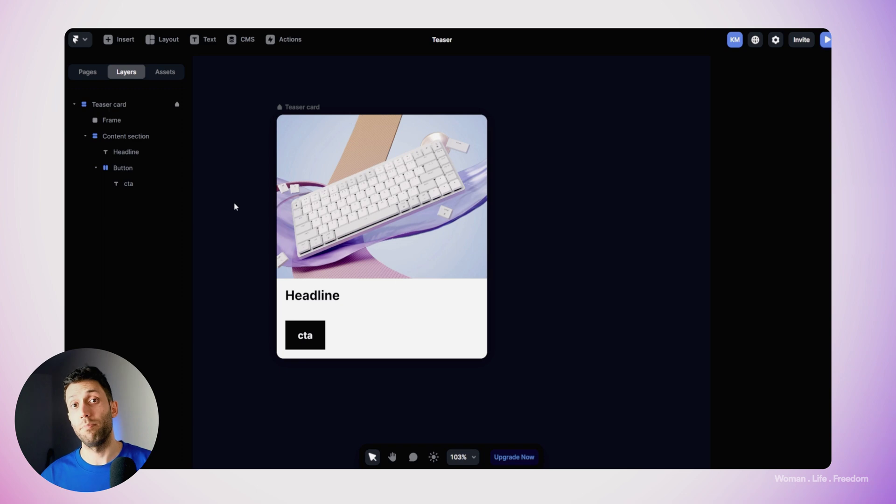
left_click(305, 108)
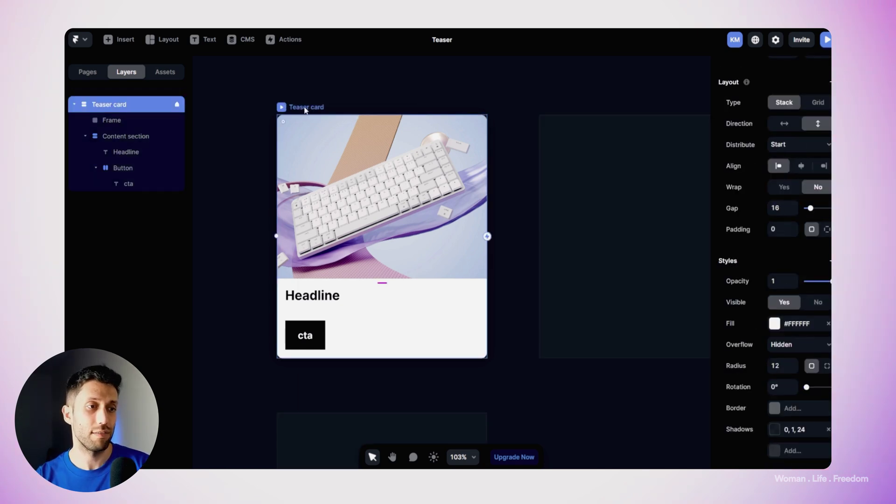
right_click(305, 110)
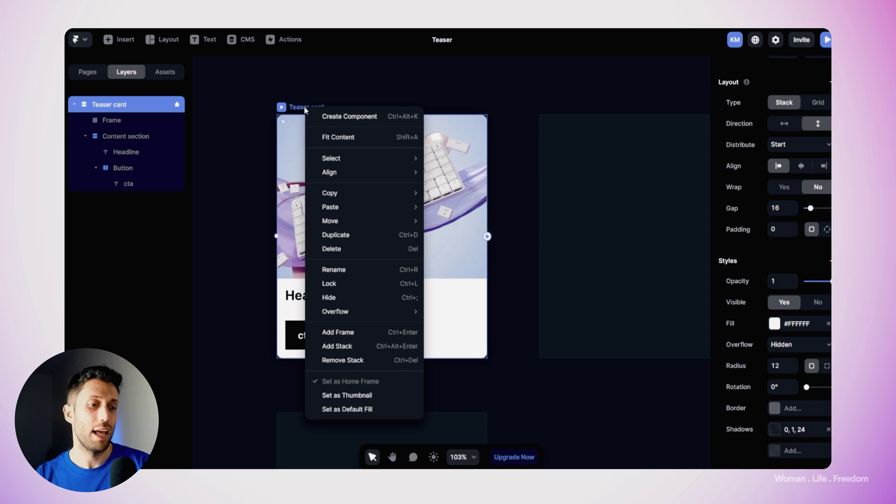
left_click(357, 119)
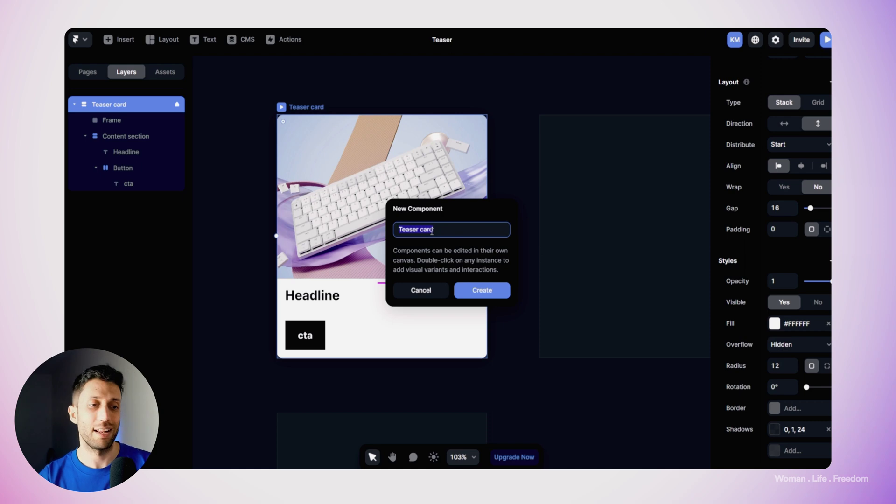
left_click(466, 293)
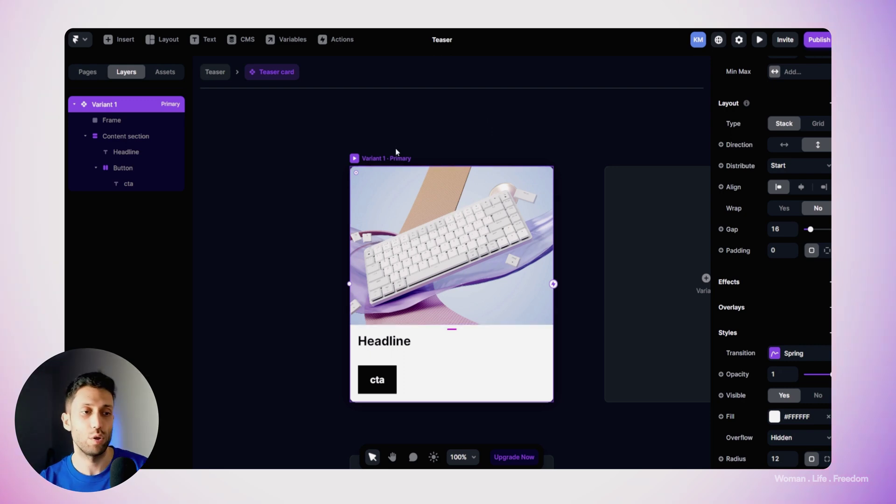
- Return to the Teaser canvas page and place an instance of the Teaser card component in the empty space beside the original card
left_click(99, 71)
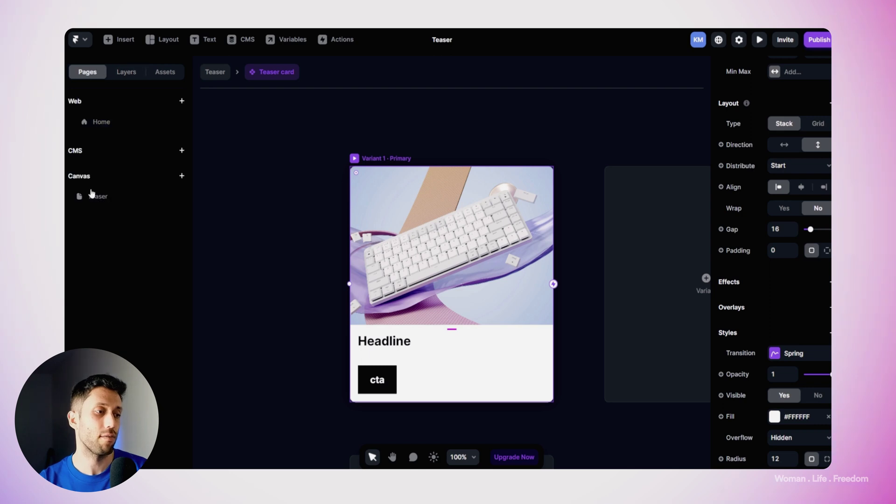
left_click(96, 197)
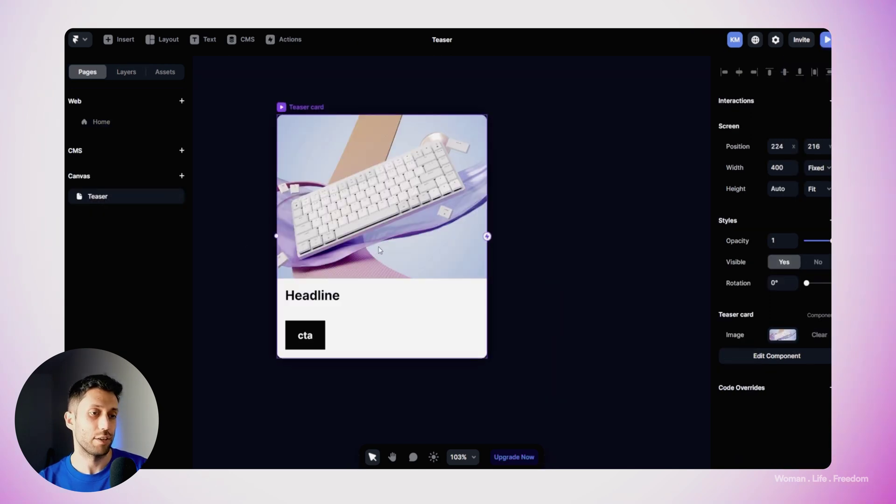
left_click(165, 72)
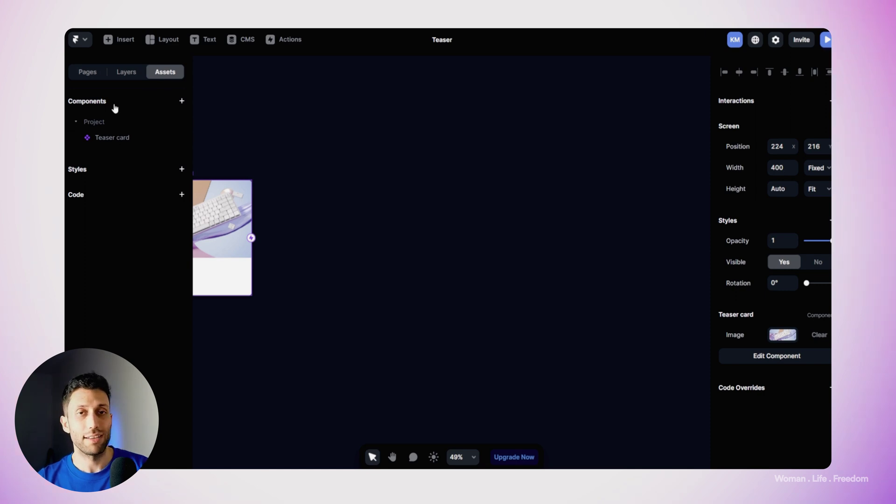
mouse_move(112, 139)
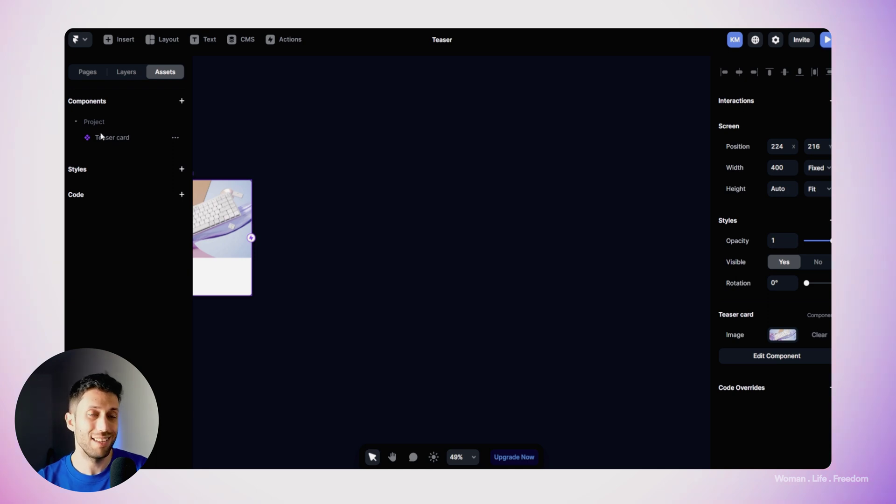
left_click_drag(103, 139, 429, 232)
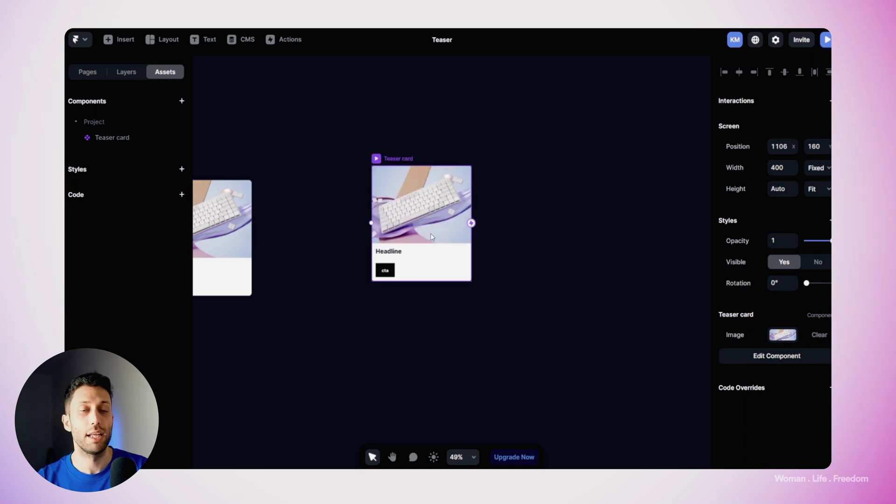
- Duplicate the placed Teaser card instance to form an evenly spaced horizontal row of three cards
left_click_drag(393, 159, 609, 169)
key("space")
left_click_drag(592, 136, 500, 111)
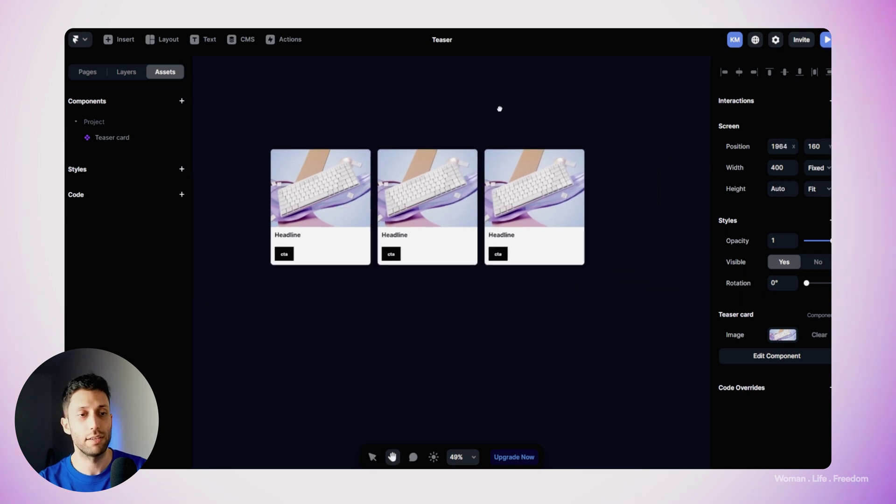
- Wrap the three Teaser cards in a frame and give it a horizontal, centered Stack layout with a gap of 24
scroll(488, 212, "up", 2)
left_click_drag(231, 96, 616, 304)
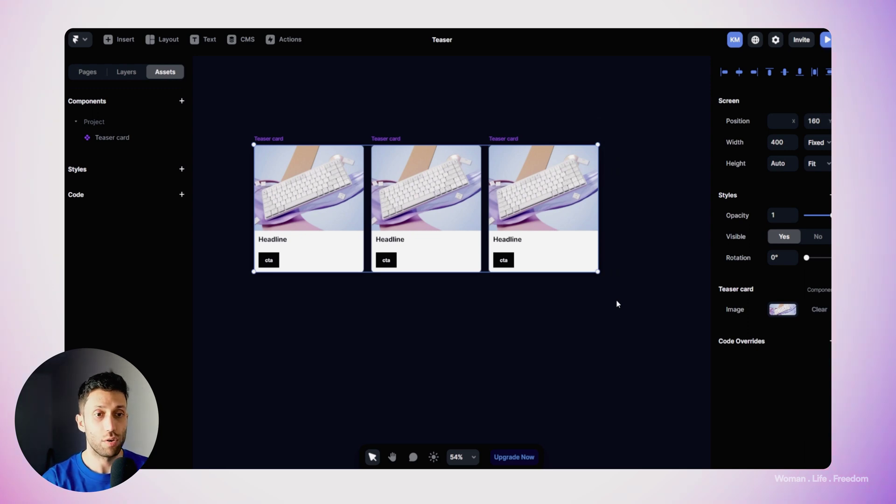
key("ctrl+alt+g")
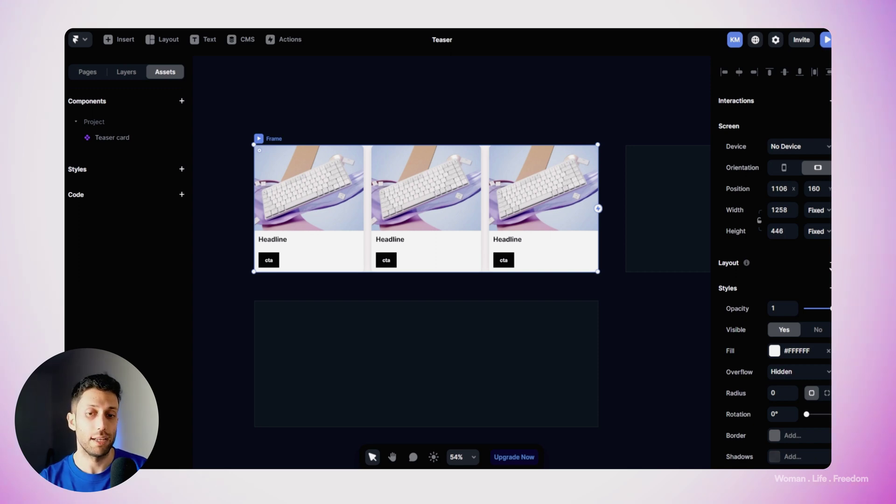
left_click(829, 263)
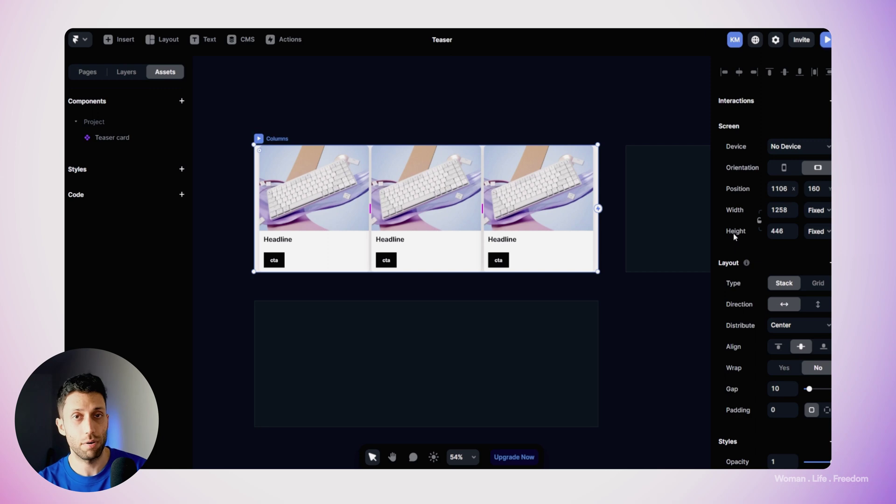
left_click(784, 387)
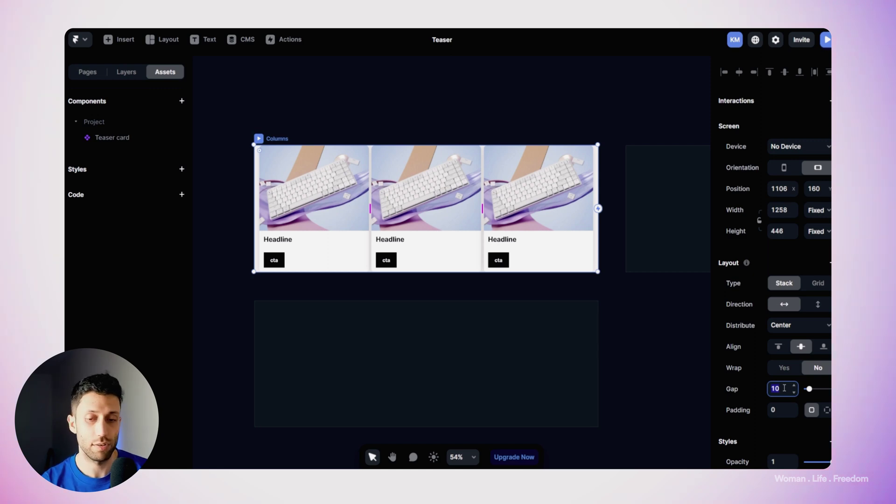
type("24")
key("Return")
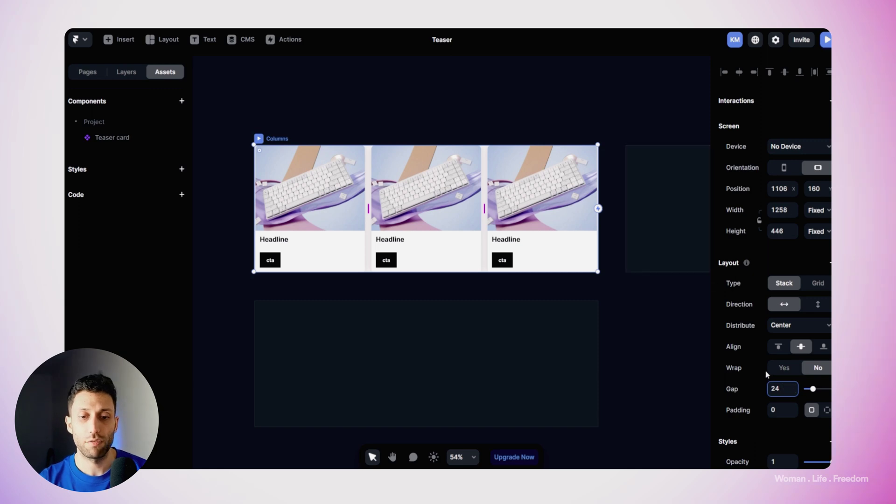
- Enlarge the Columns frame around the three cards to about 1511 wide and 625 high
scroll(765, 369, "down", 2)
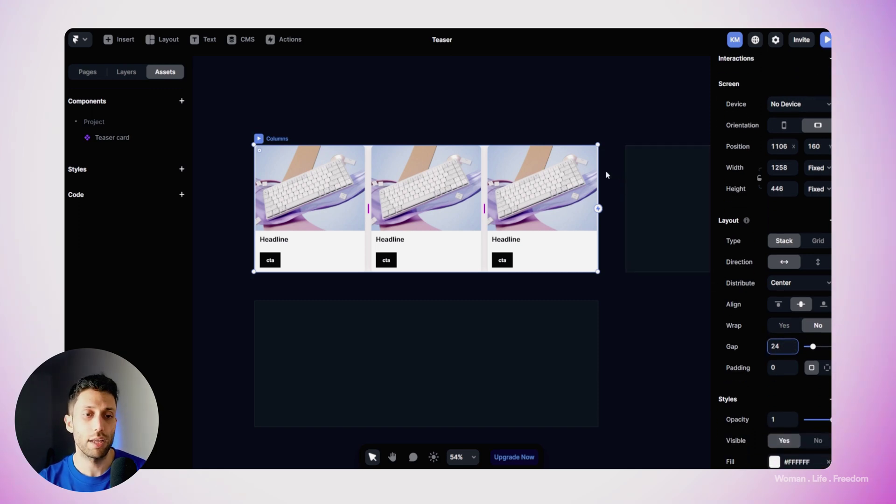
left_click_drag(598, 171, 667, 196)
left_click_drag(523, 142, 528, 94)
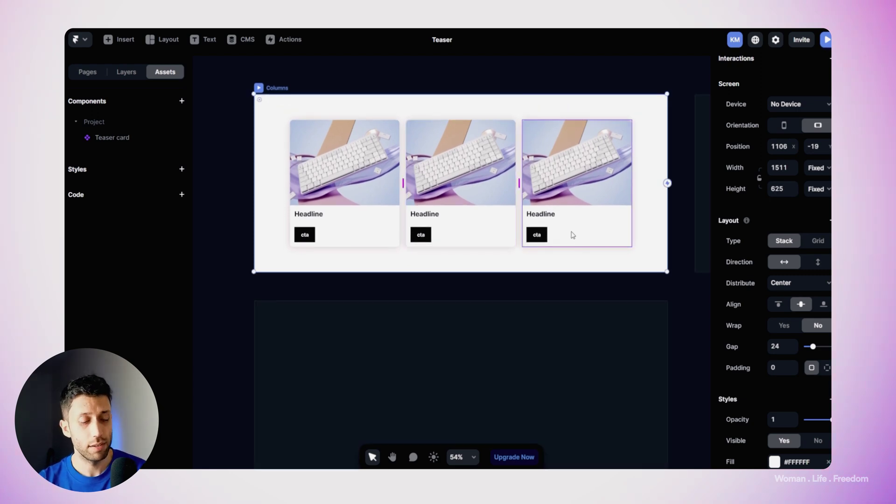
- Rename the Columns layer as Teaser section
key("alt+2")
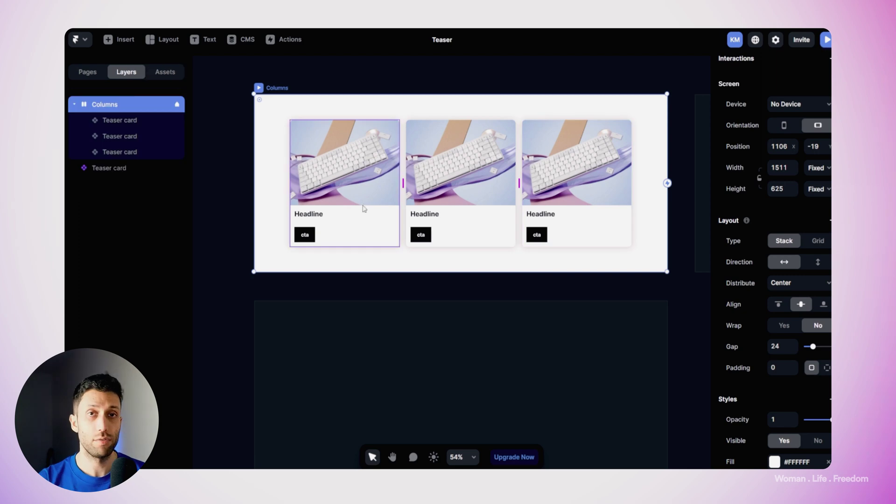
double_click(112, 104)
type("Teaser section")
key("Return")
- Convert the Teaser section frame with its three cards into a component named Teaser section
key("alt+1")
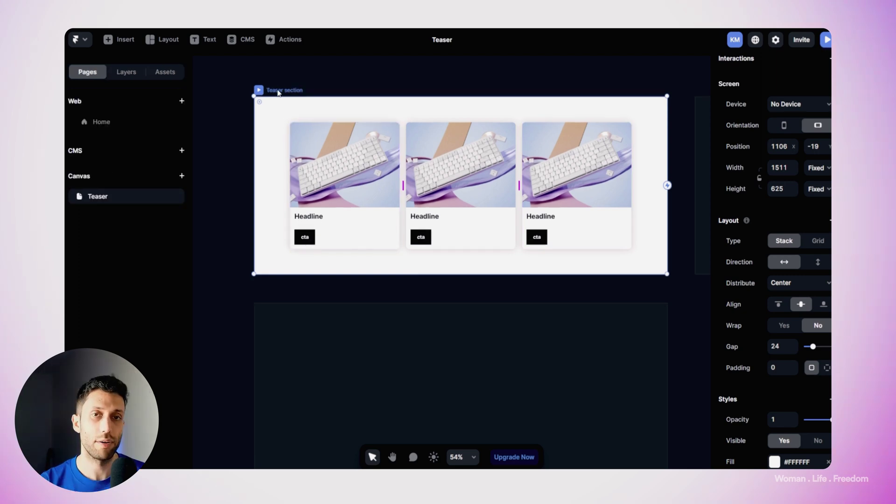
right_click(282, 89)
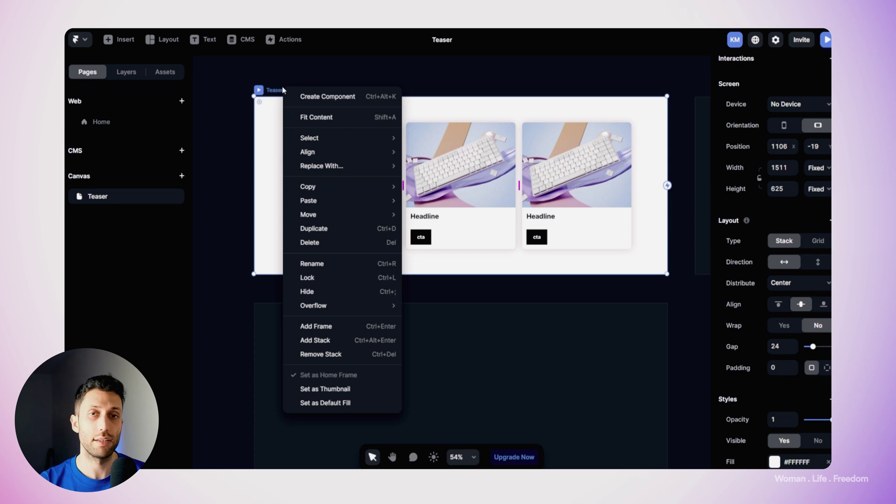
left_click(317, 97)
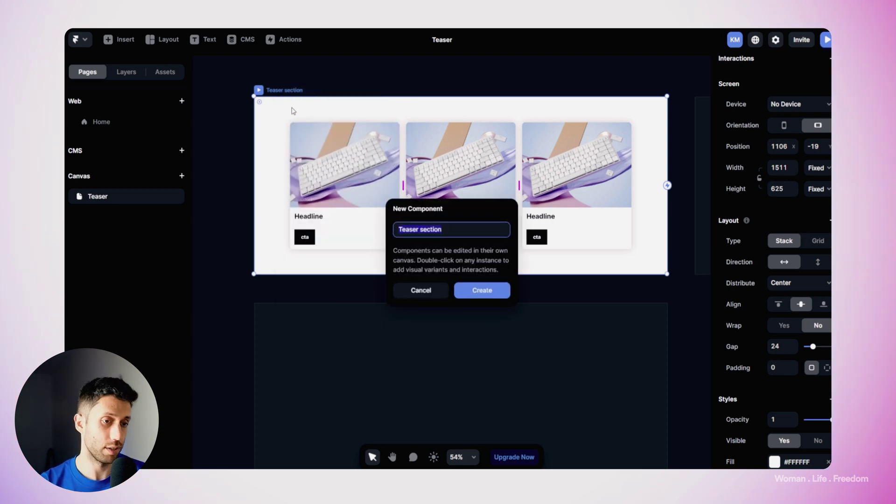
left_click(470, 287)
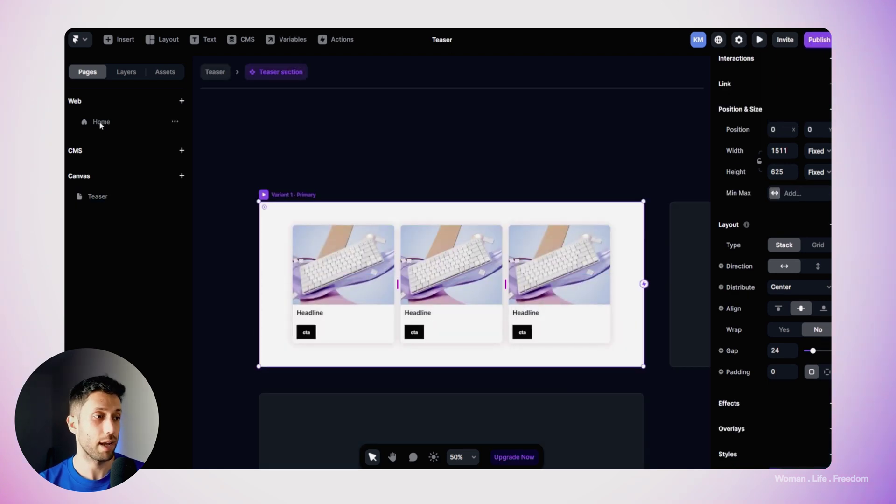
- Open the Home page and place an instance of the Teaser section component inside the Desktop breakpoint
left_click(101, 123)
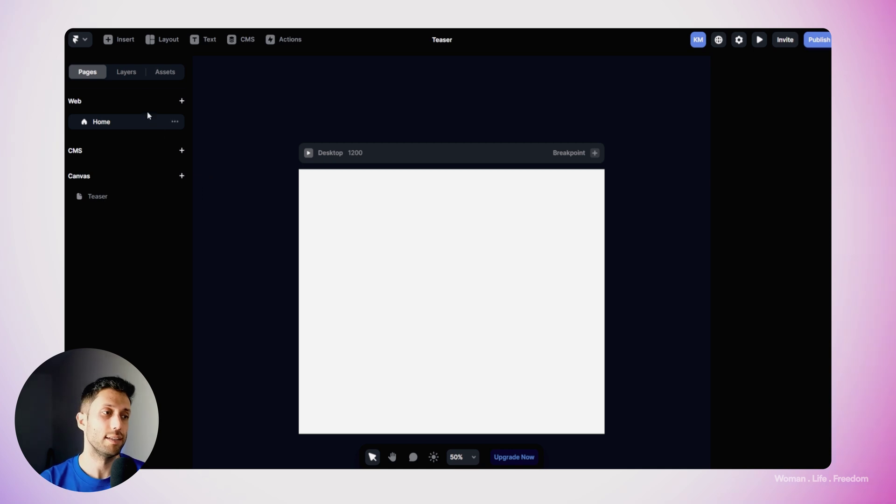
left_click(163, 76)
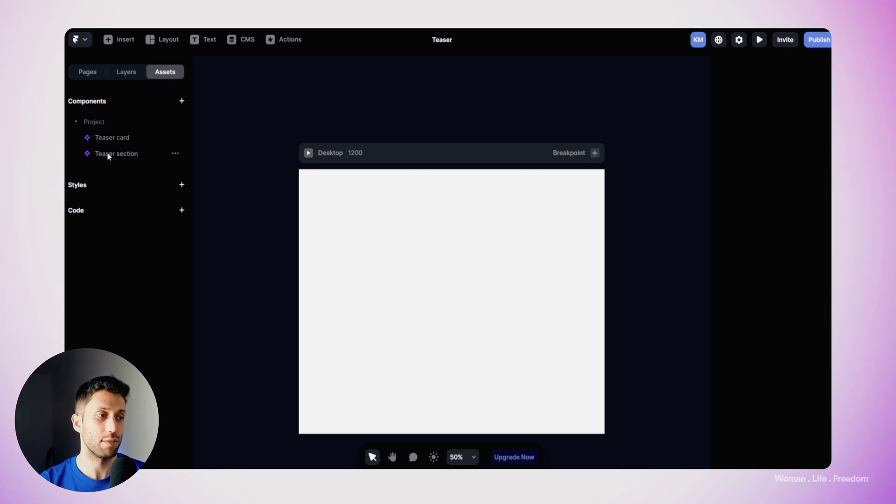
left_click_drag(110, 154, 394, 249)
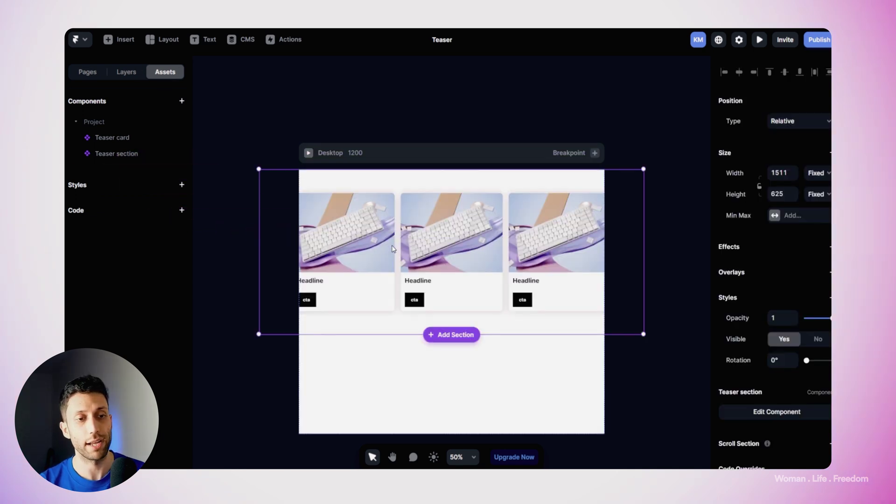
left_click_drag(485, 249, 483, 238)
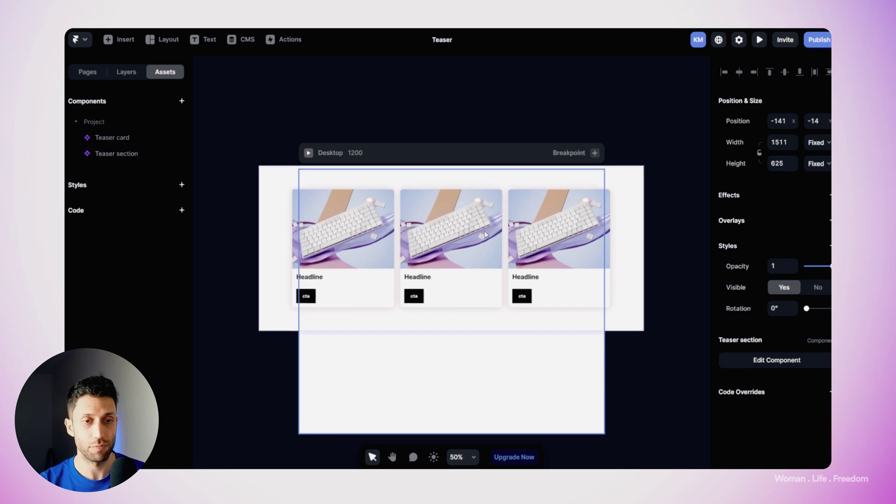
- Widen the Home page's Desktop breakpoint to 1550 so the whole Teaser section fits
left_click(354, 153)
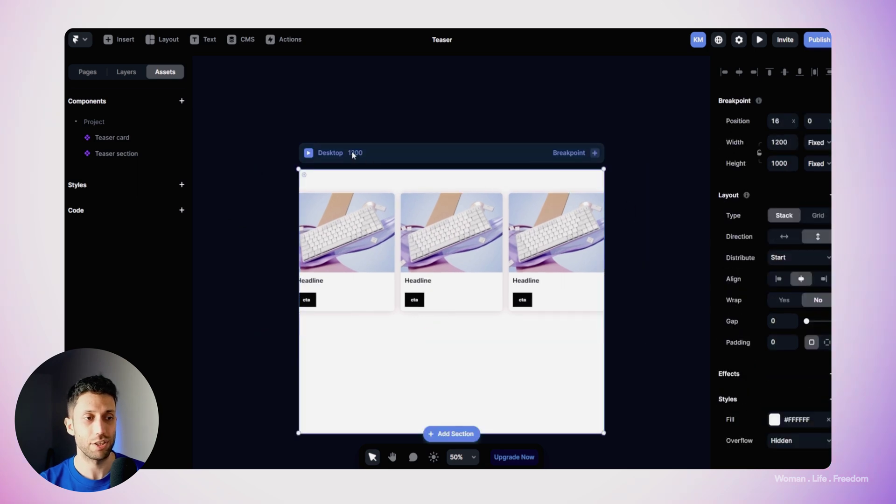
left_click_drag(604, 181, 693, 182)
left_click(589, 105)
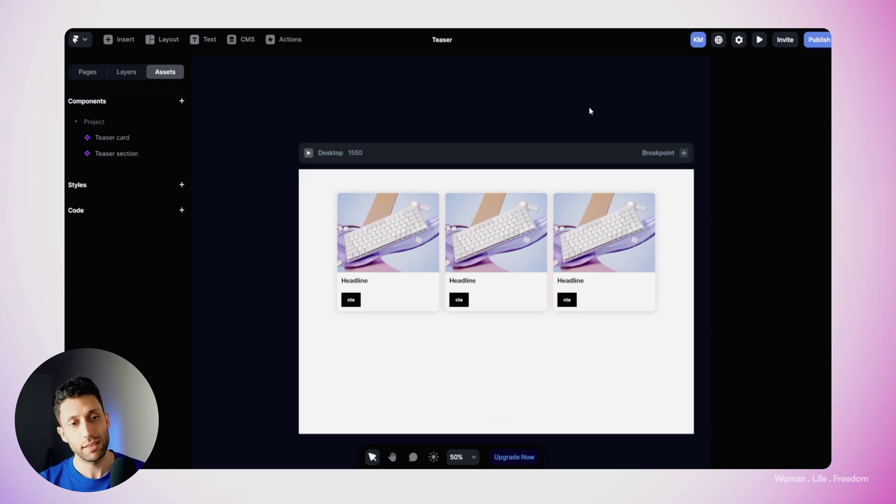
- Preview the Home page and examine the three Teaser cards along the full length of the page
scroll(589, 105, "right", 3)
left_click(496, 200)
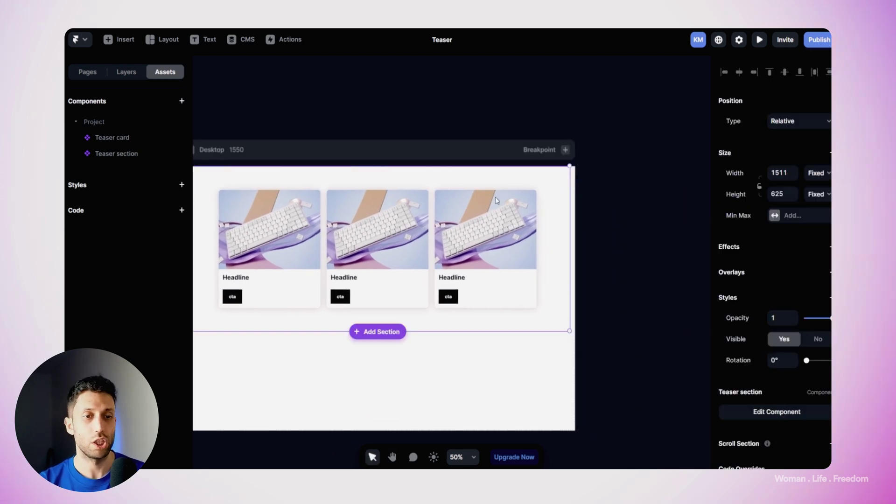
left_click(760, 40)
scroll(412, 288, "down", 3)
scroll(399, 298, "up", 3)
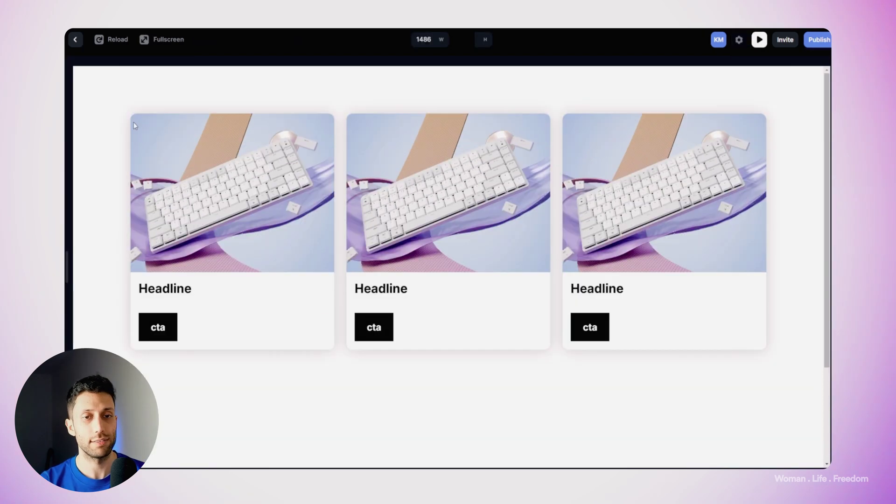
scroll(497, 239, "down", 3)
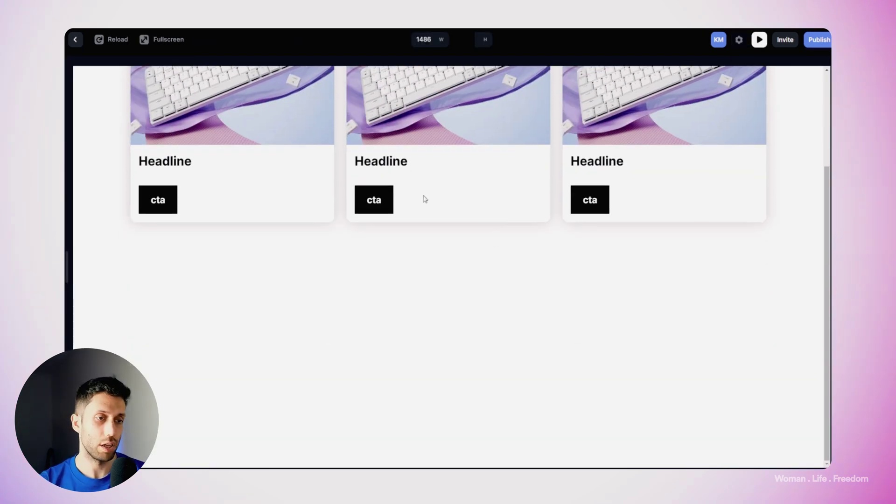
scroll(425, 200, "up", 3)
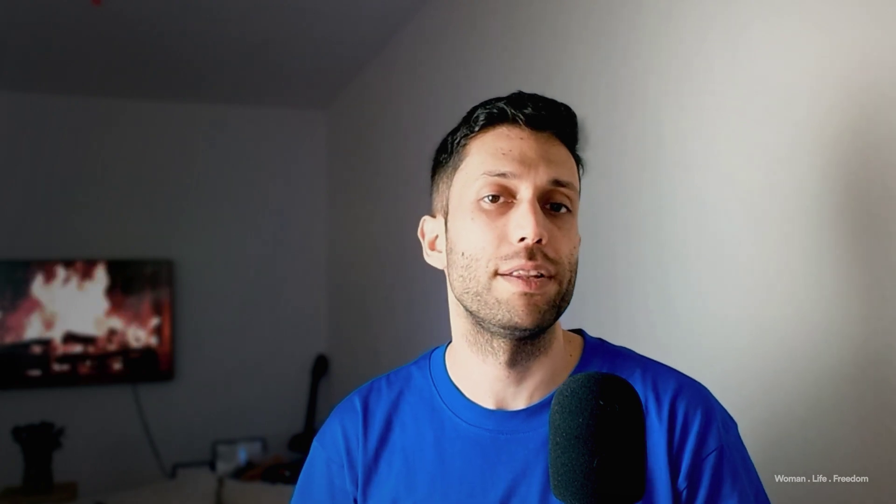